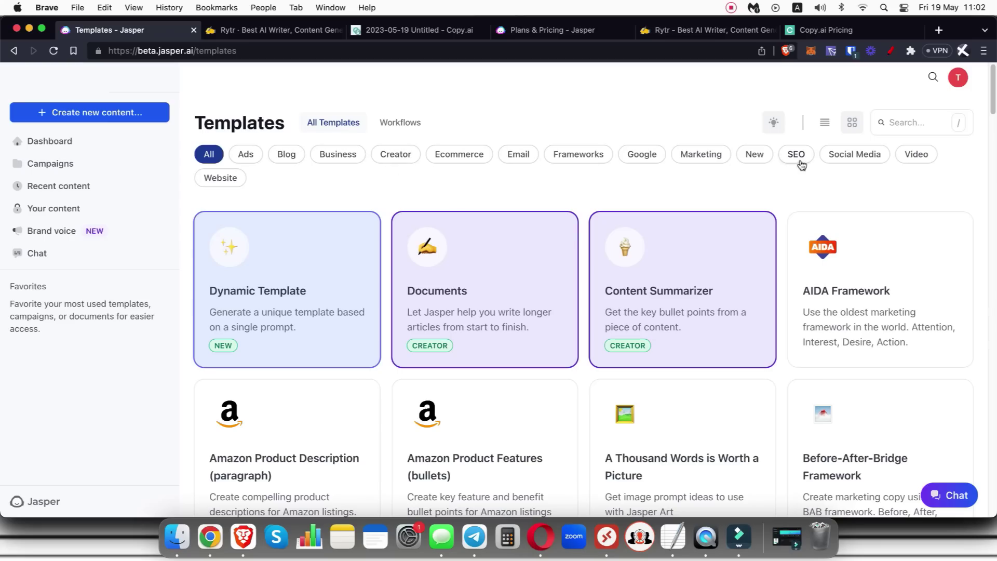
# Step: Scroll through Jasper's template library down to the review-responder templates and back up
pyautogui.scroll(-4, 782, 215)
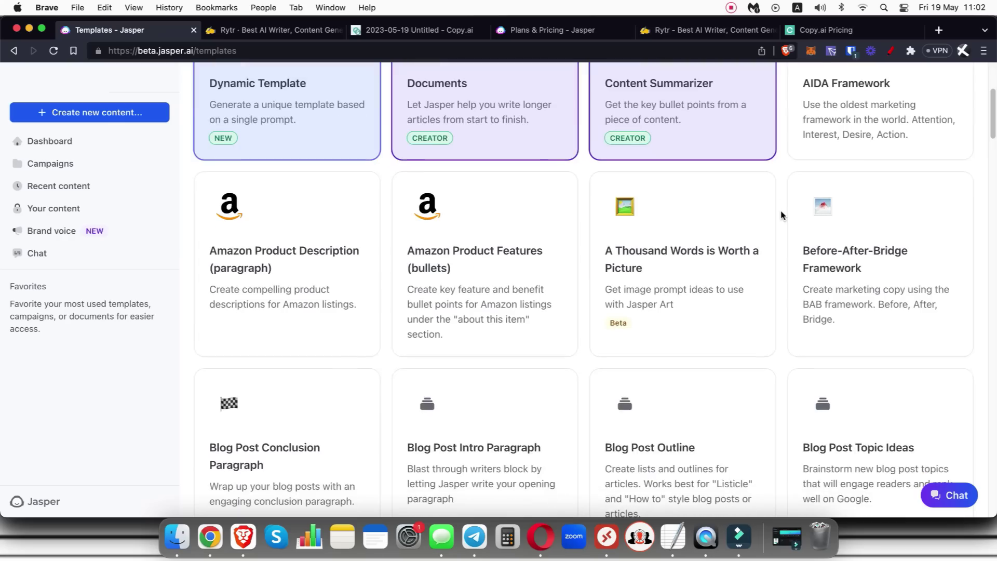
pyautogui.scroll(-3, 782, 215)
pyautogui.scroll(-1, 782, 213)
pyautogui.scroll(-4, 781, 210)
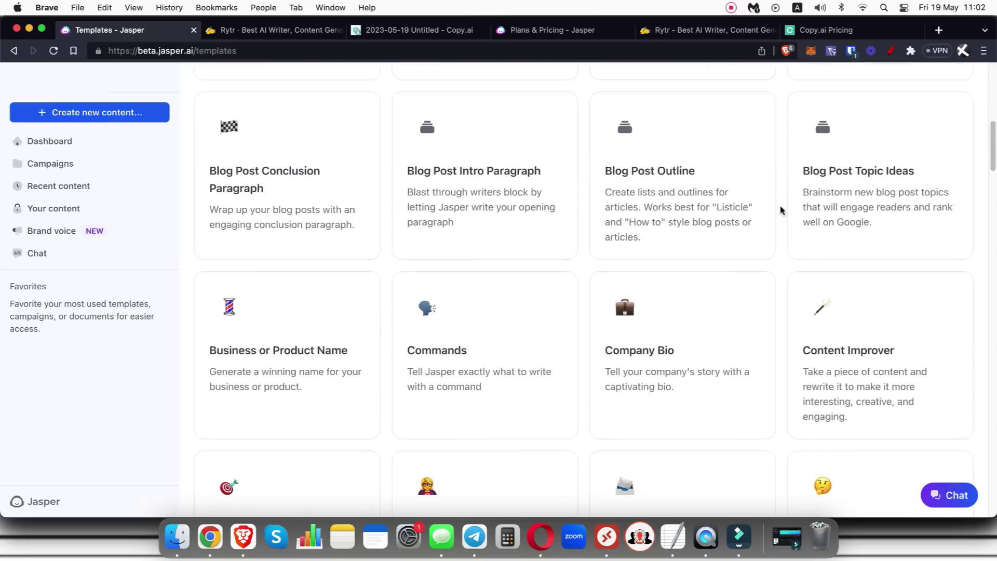
pyautogui.scroll(-1, 782, 211)
pyautogui.scroll(-3, 780, 210)
pyautogui.scroll(-3, 780, 210)
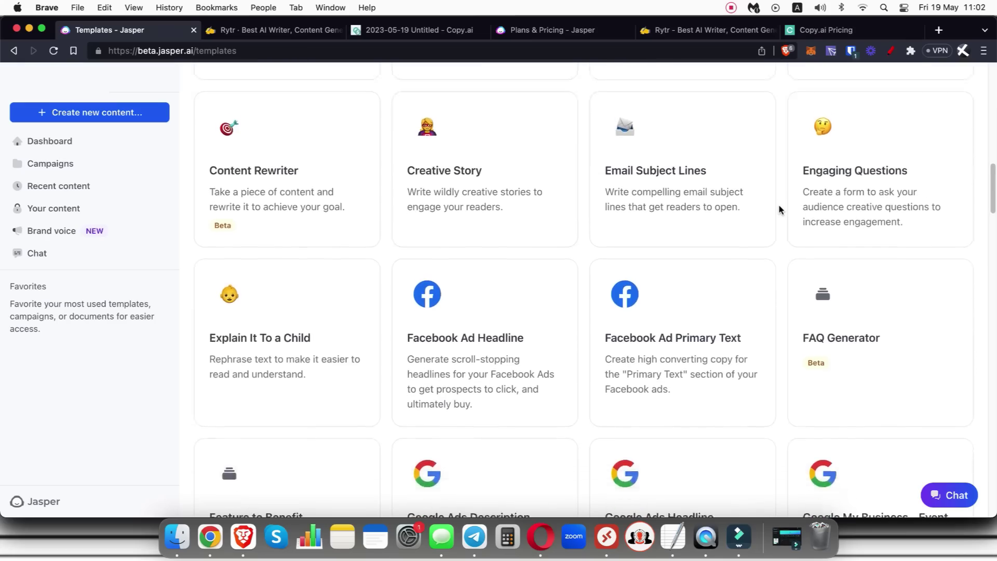
pyautogui.scroll(-2, 779, 209)
pyautogui.scroll(-1, 779, 209)
pyautogui.scroll(-1, 779, 209)
pyautogui.scroll(-1, 779, 209)
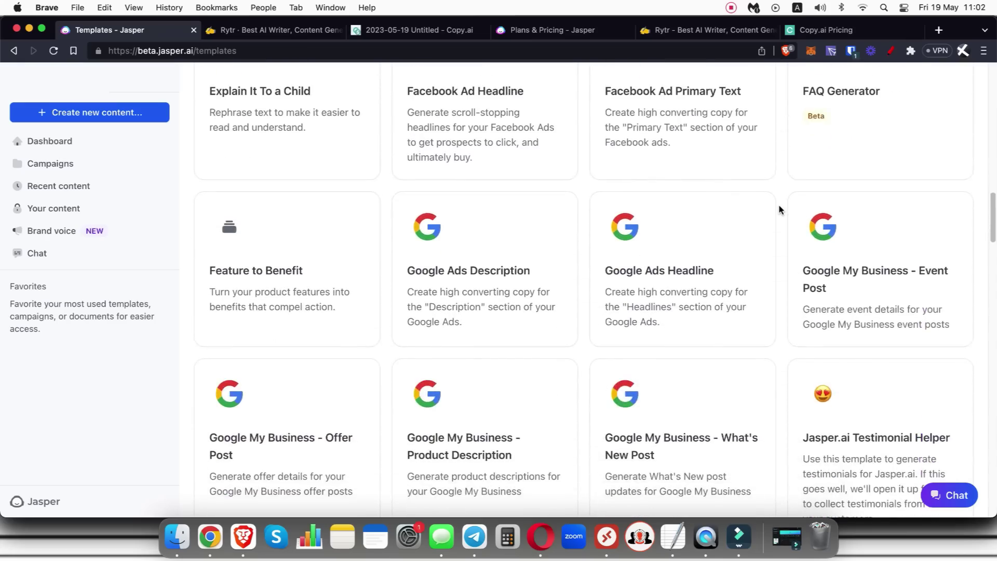
pyautogui.scroll(-3, 779, 210)
pyautogui.scroll(-3, 779, 209)
pyautogui.scroll(-2, 779, 209)
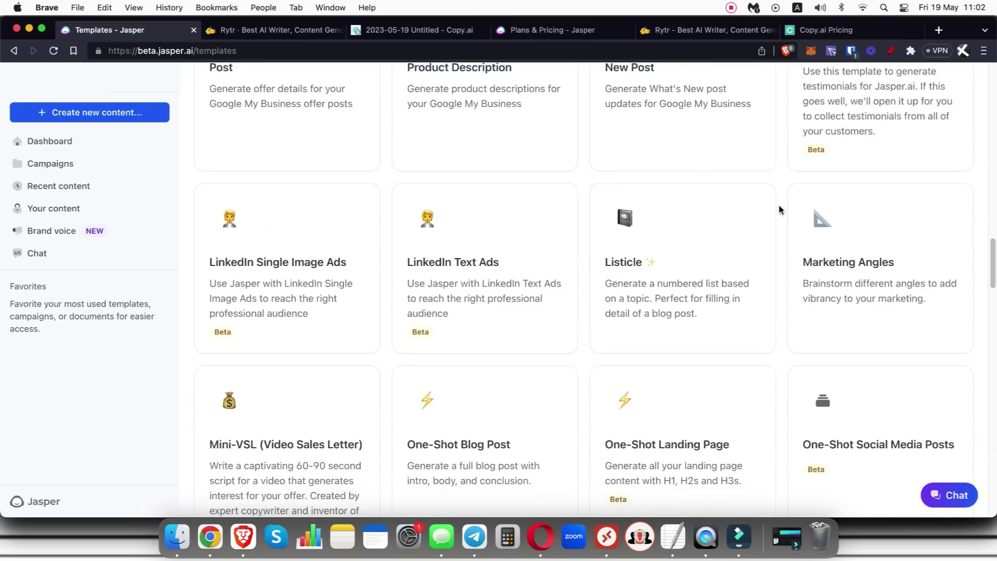
pyautogui.scroll(-2, 780, 209)
pyautogui.scroll(-1, 779, 209)
pyautogui.scroll(-1, 780, 210)
pyautogui.scroll(-1, 782, 210)
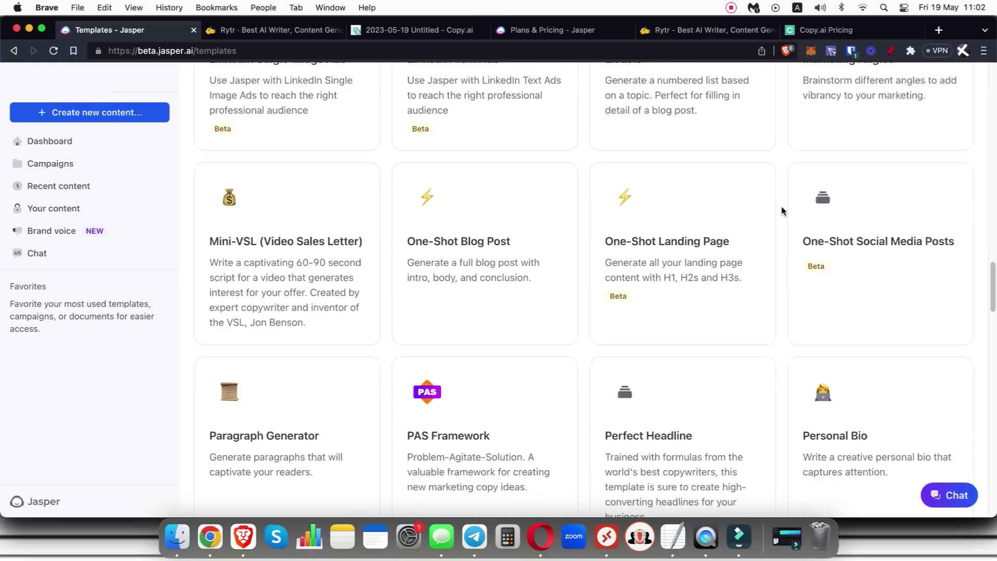
pyautogui.scroll(-1, 783, 210)
pyautogui.scroll(-3, 783, 211)
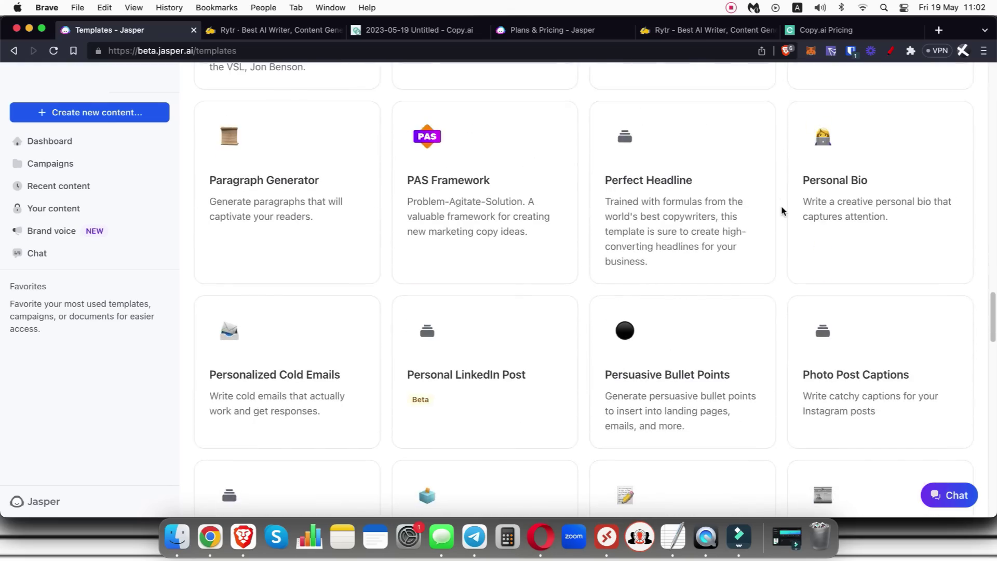
pyautogui.scroll(-2, 782, 210)
pyautogui.scroll(-5, 783, 210)
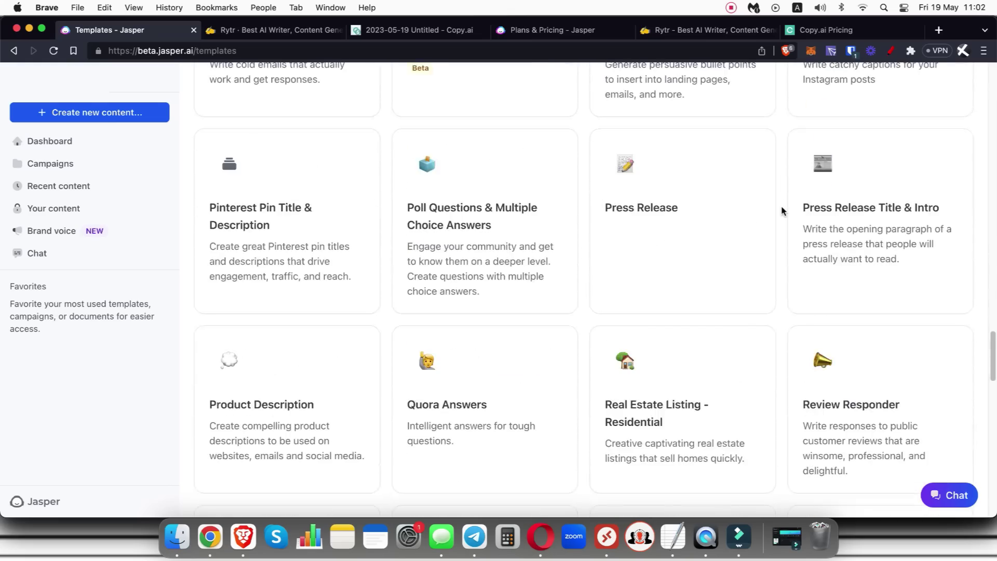
pyautogui.scroll(-5, 783, 210)
pyautogui.scroll(20, 782, 211)
pyautogui.scroll(5, 783, 210)
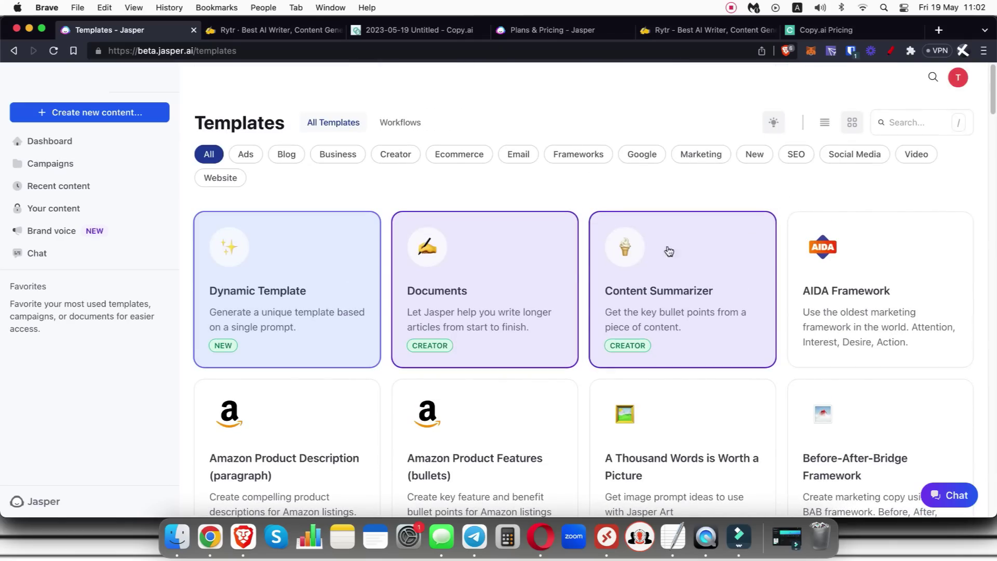
# Step: From the new-document setup page, pick the Blog Post workflow and start a document from it
pyautogui.click(498, 271)
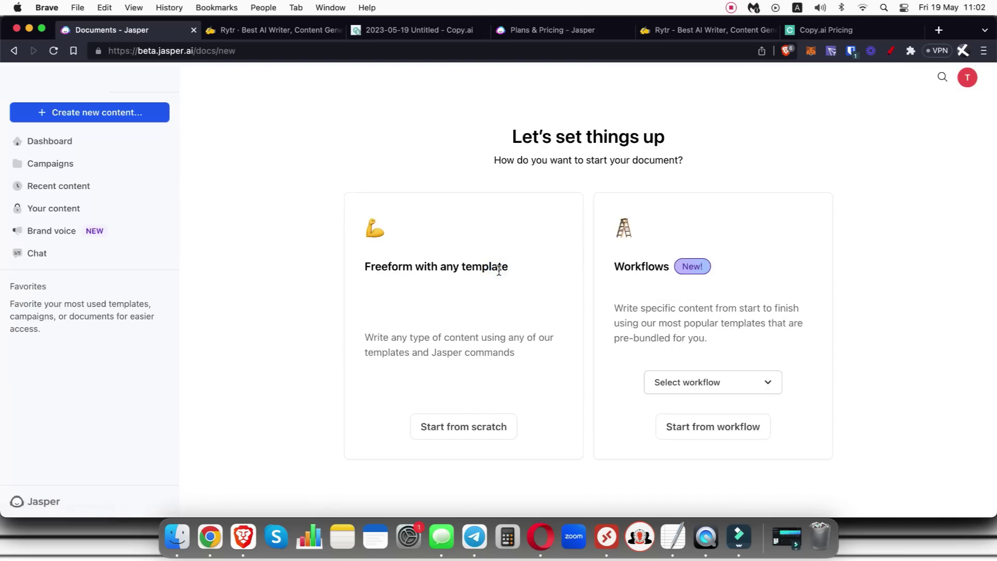
pyautogui.moveTo(360, 266); pyautogui.dragTo(501, 271)
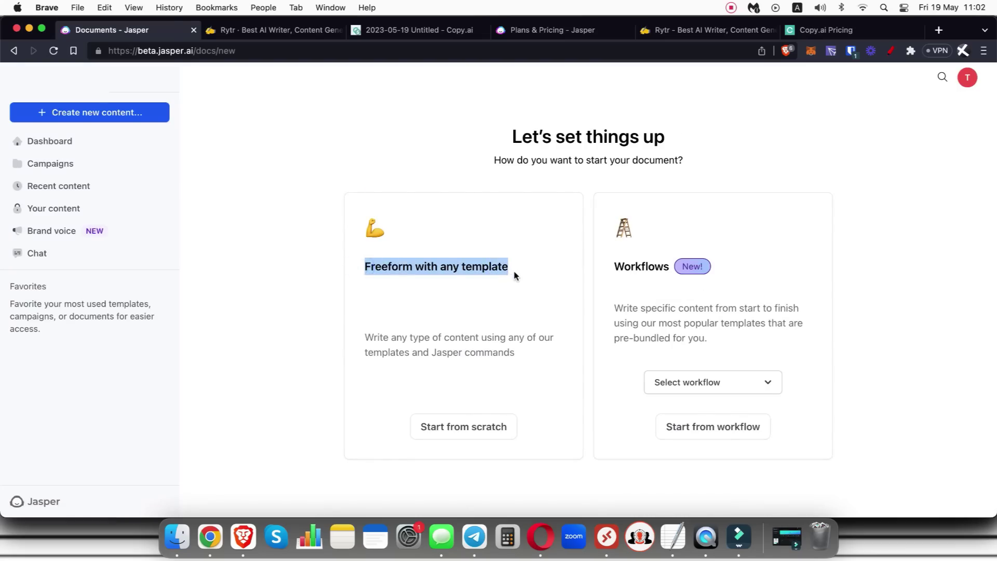
pyautogui.click(513, 271)
pyautogui.click(734, 386)
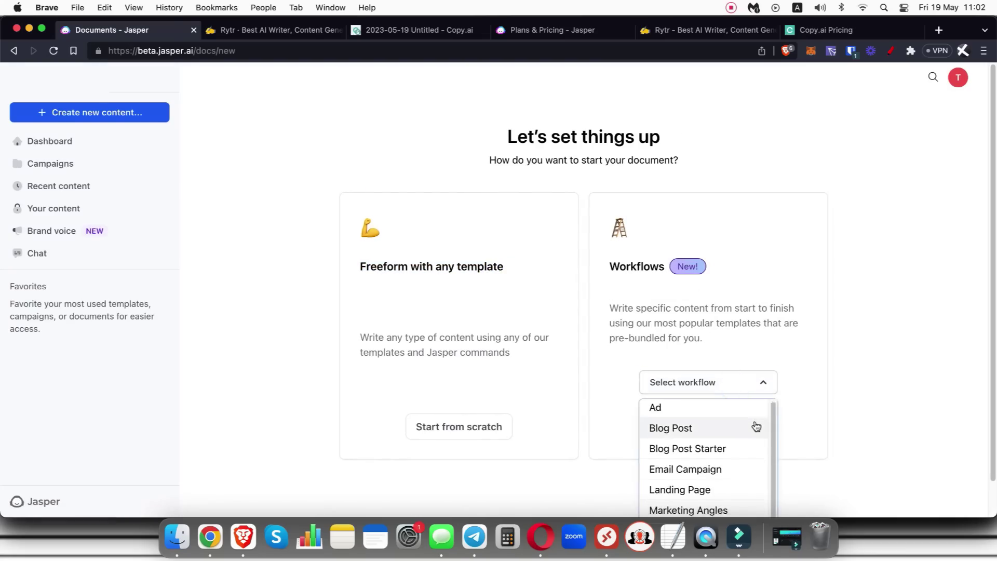
pyautogui.scroll(-2, 751, 423)
pyautogui.scroll(-1, 751, 421)
pyautogui.scroll(2, 728, 408)
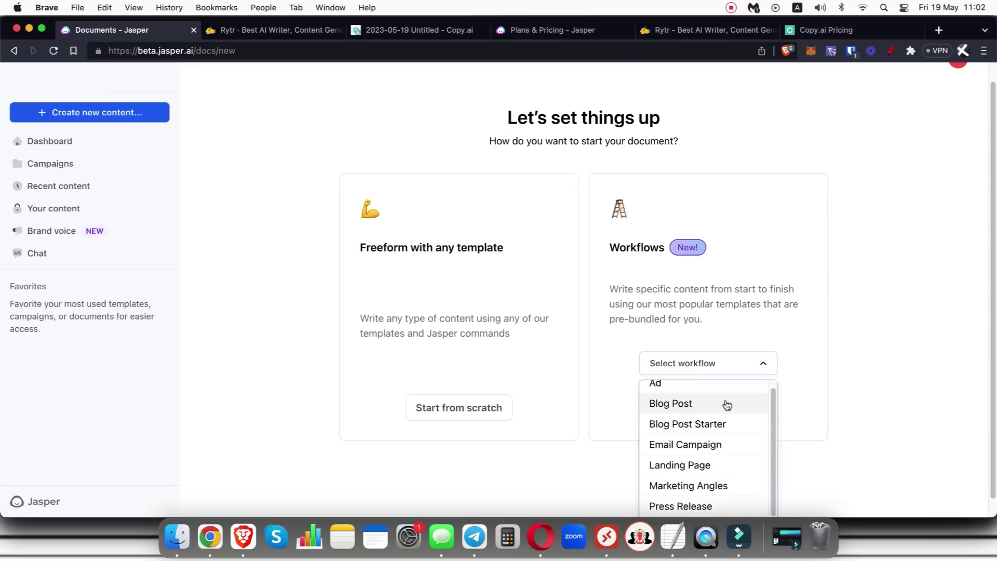
pyautogui.click(697, 405)
pyautogui.click(746, 436)
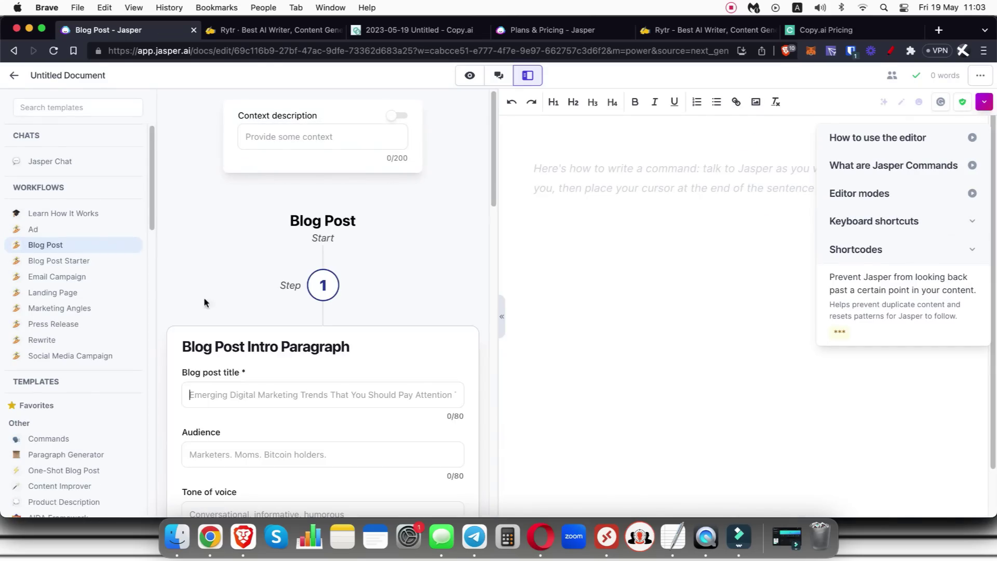
# Step: Enter title 'The Best AI Writer Tools For 2023', audience Bloggers and tone Informative
pyautogui.scroll(-2, 220, 280)
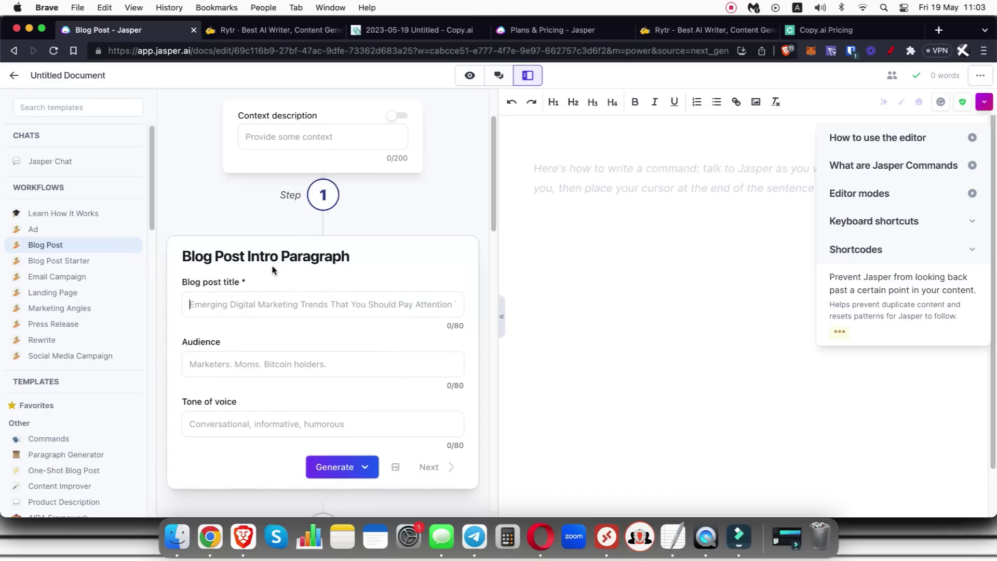
pyautogui.click(342, 309)
pyautogui.write('The Bes')
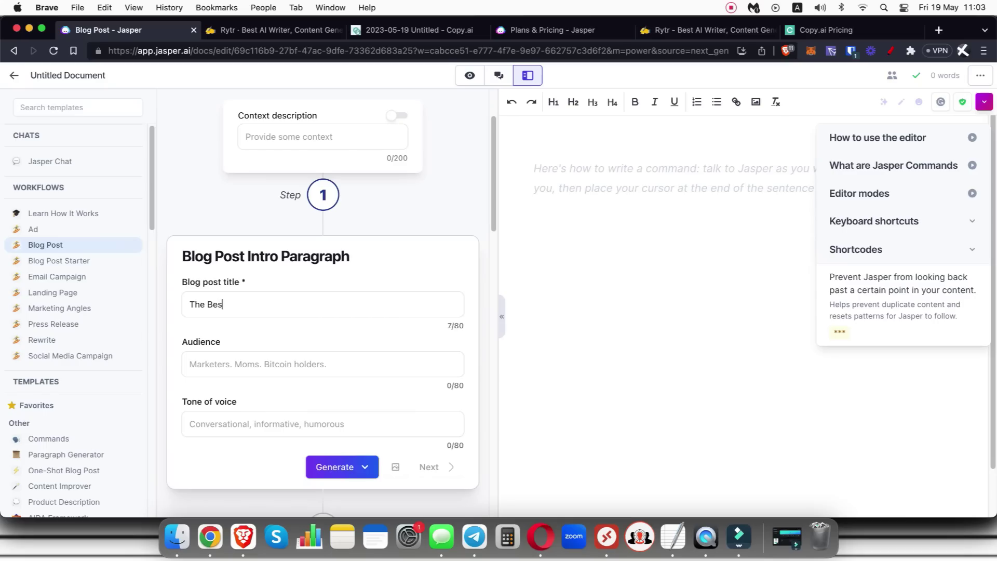
pyautogui.write('t AI Writer Too')
pyautogui.write('ls For 2023')
pyautogui.click(350, 364)
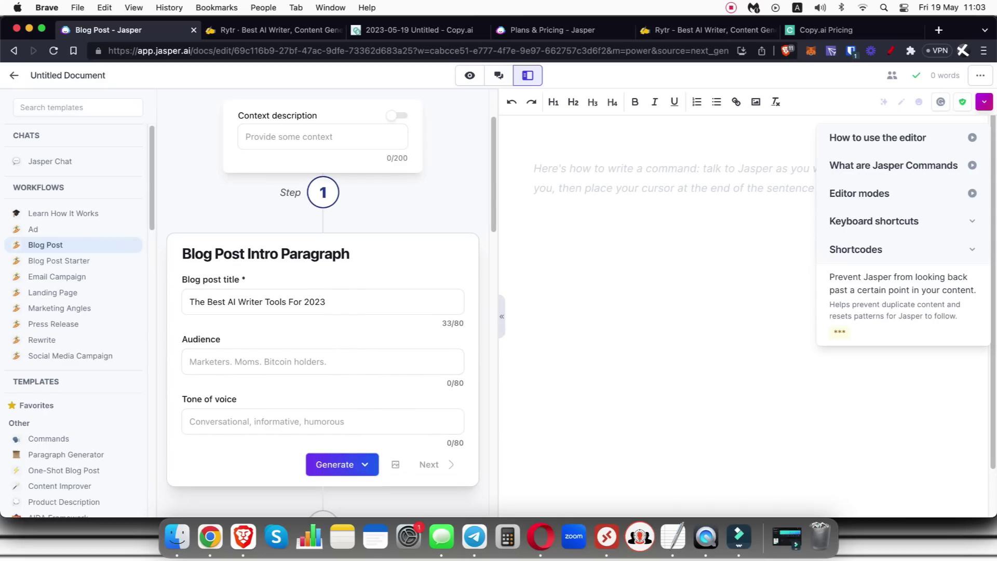
pyautogui.write('Bloggers')
pyautogui.press('Tab')
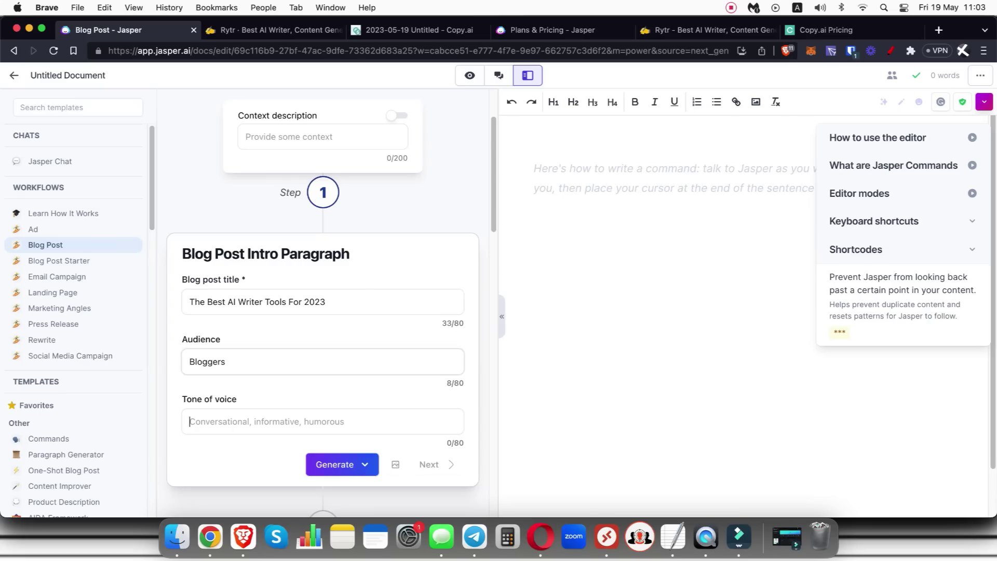
pyautogui.write('Informative')
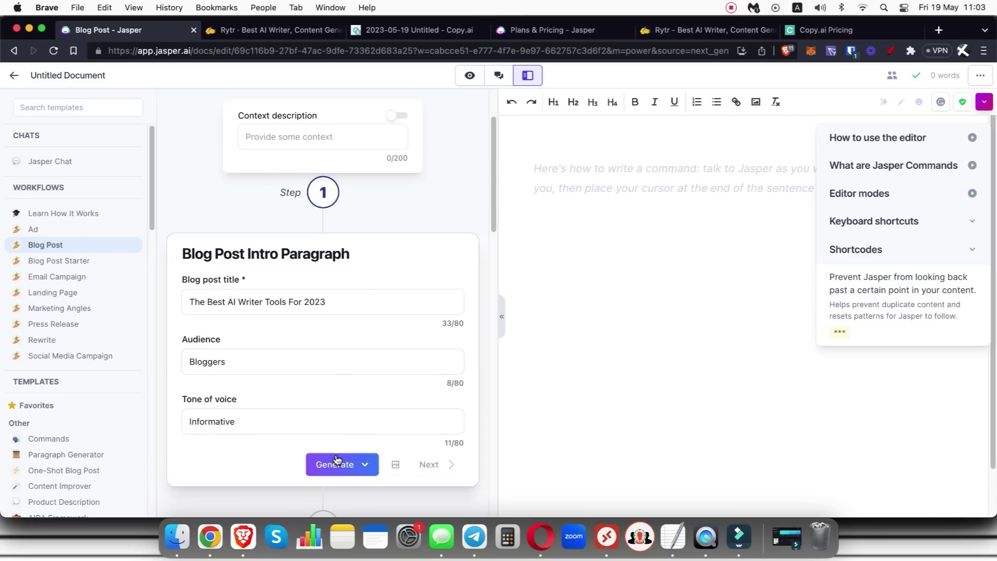
pyautogui.click(342, 464)
pyautogui.scroll(-3, 340, 462)
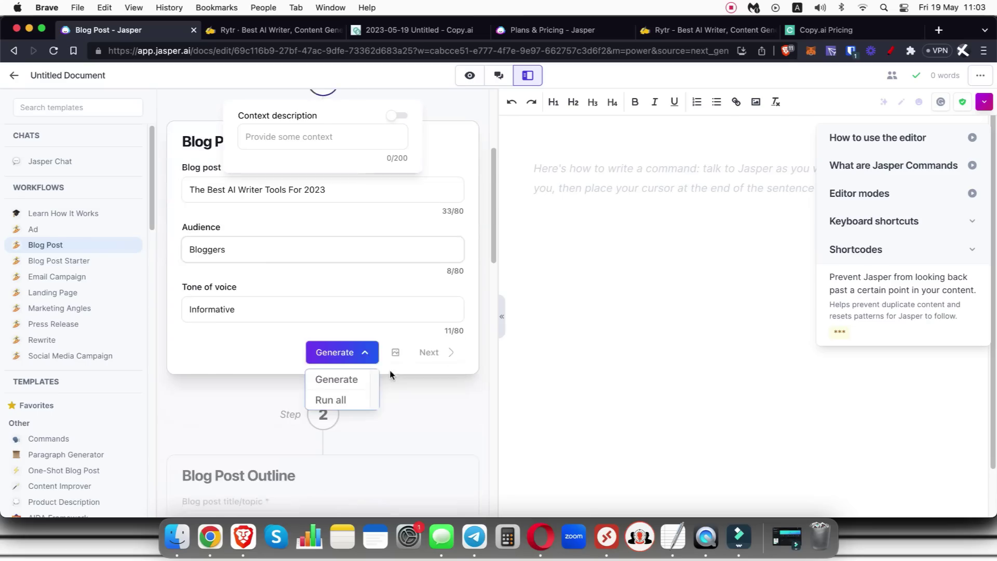
# Step: Run all four workflow steps and review the generated 'The Best AI Writer Tools For 2023' draft
pyautogui.click(343, 396)
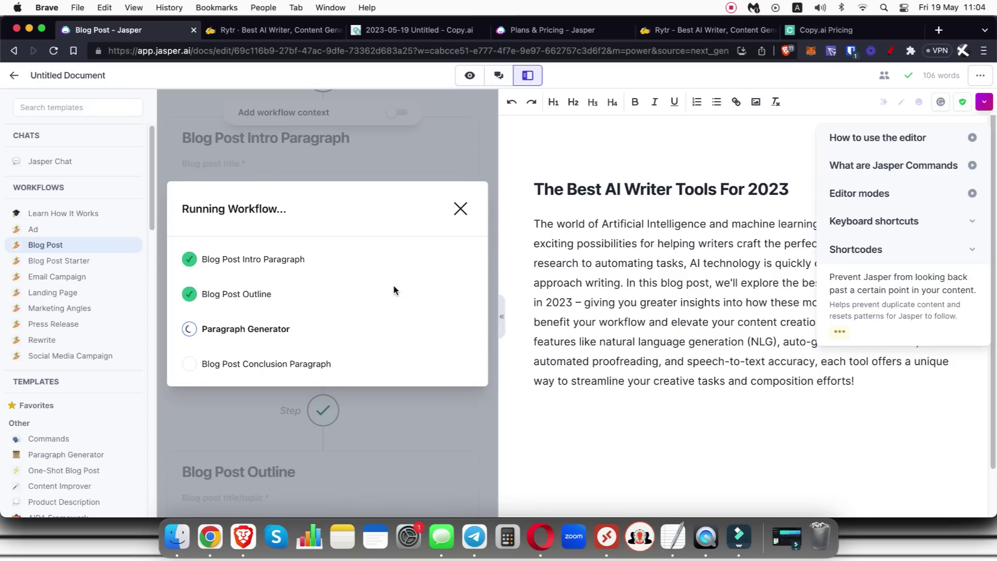
pyautogui.click(984, 102)
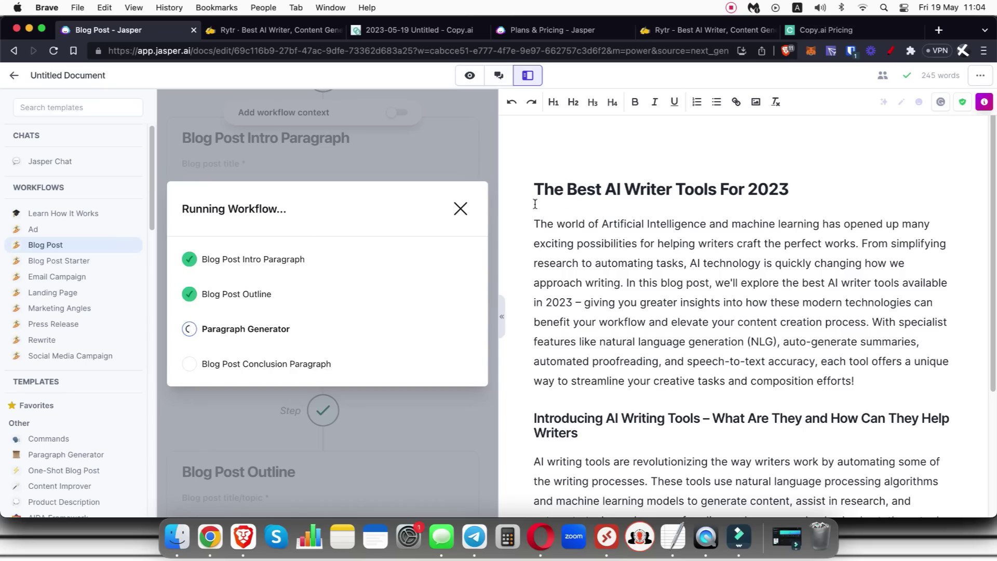
pyautogui.moveTo(534, 191); pyautogui.dragTo(790, 191)
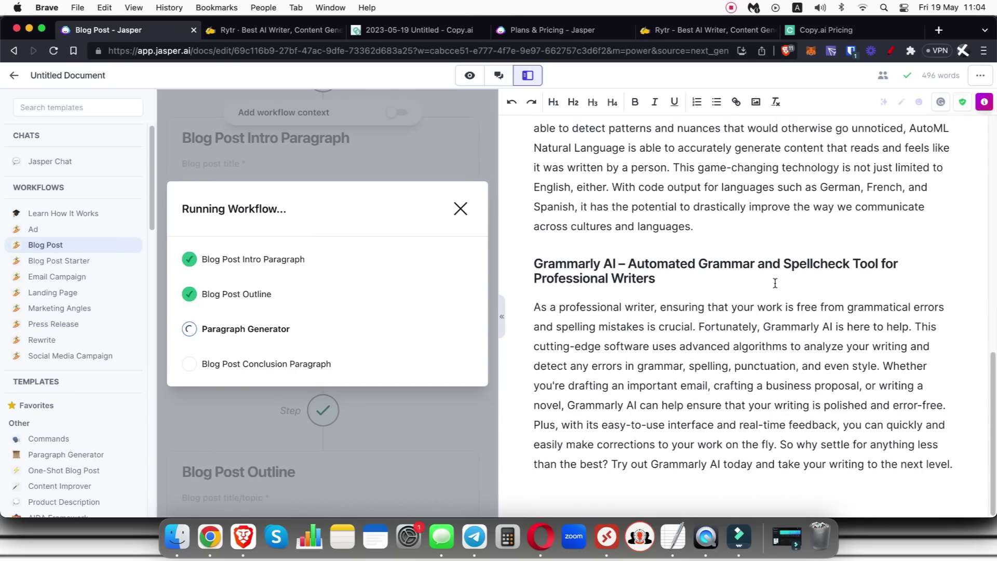
pyautogui.scroll(15, 791, 276)
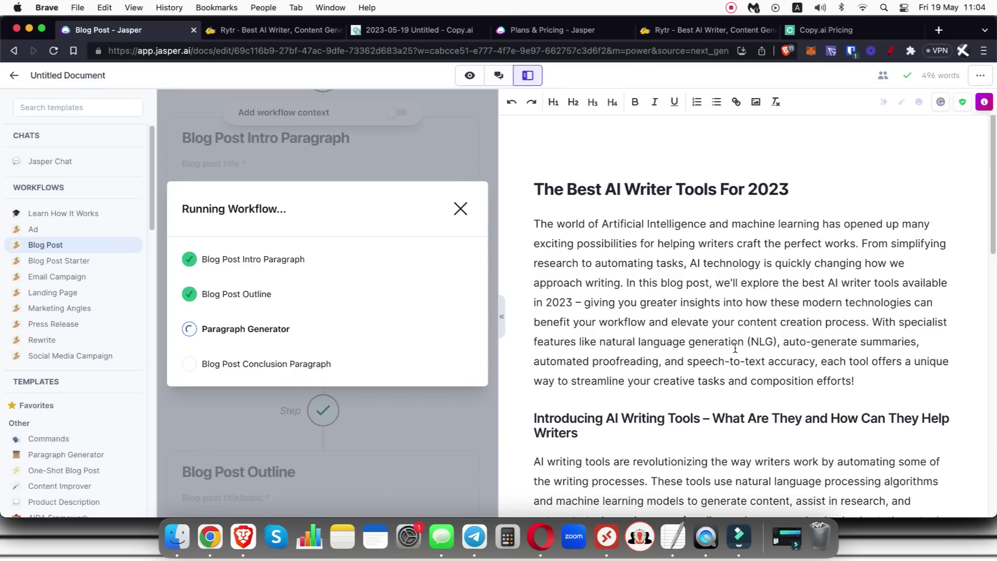
pyautogui.scroll(-2, 735, 348)
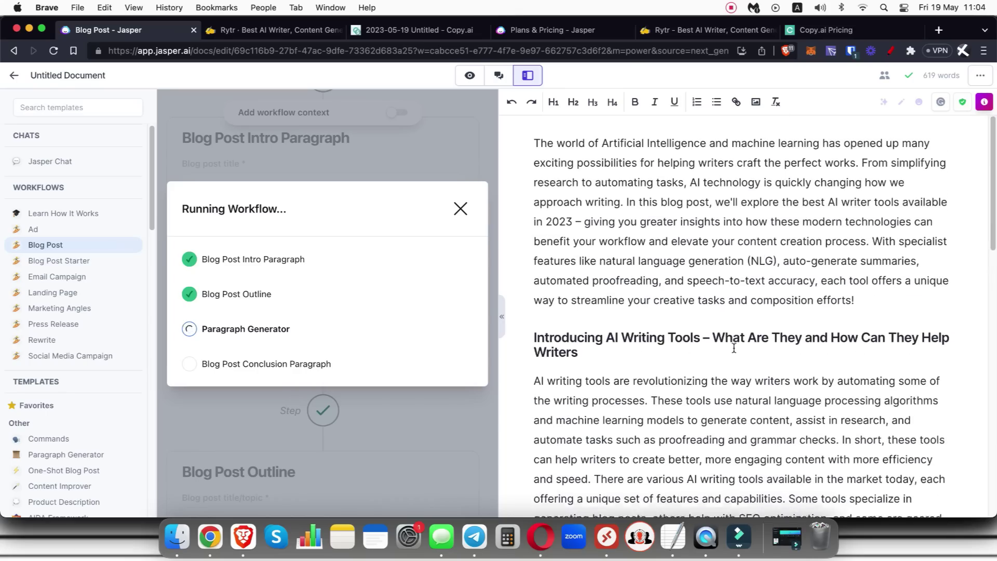
pyautogui.scroll(1, 734, 348)
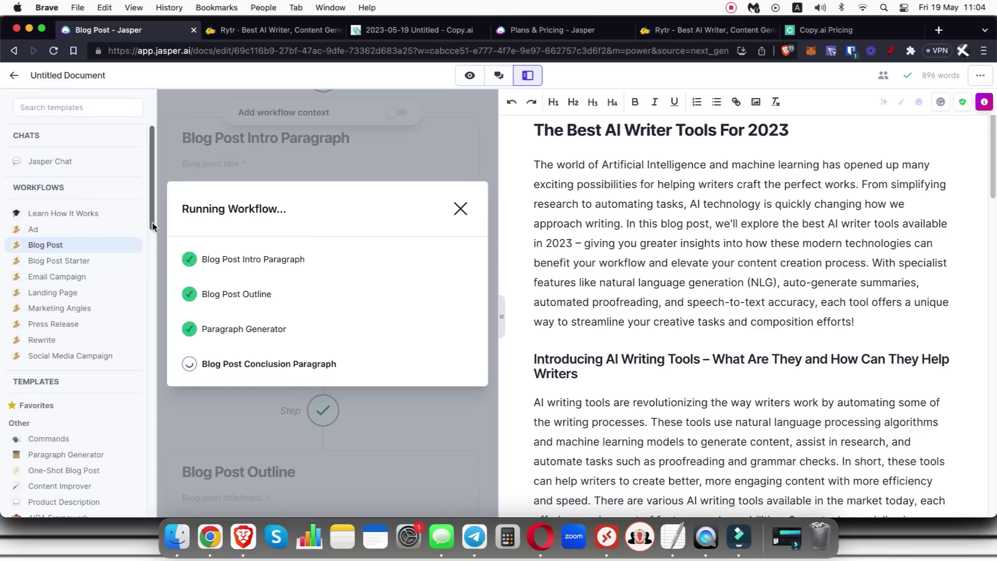
pyautogui.moveTo(152, 222); pyautogui.dragTo(154, 240)
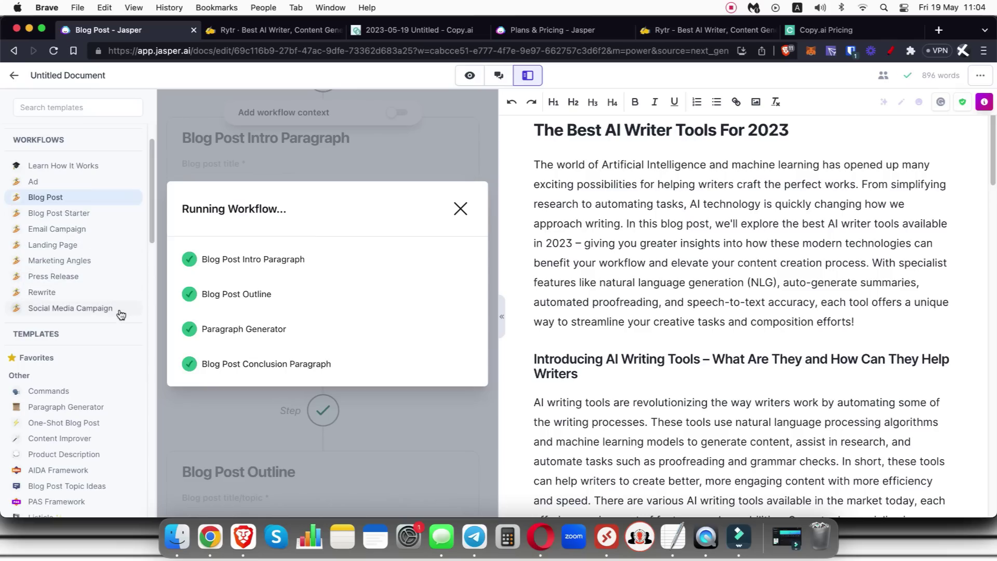
pyautogui.scroll(-3, 118, 312)
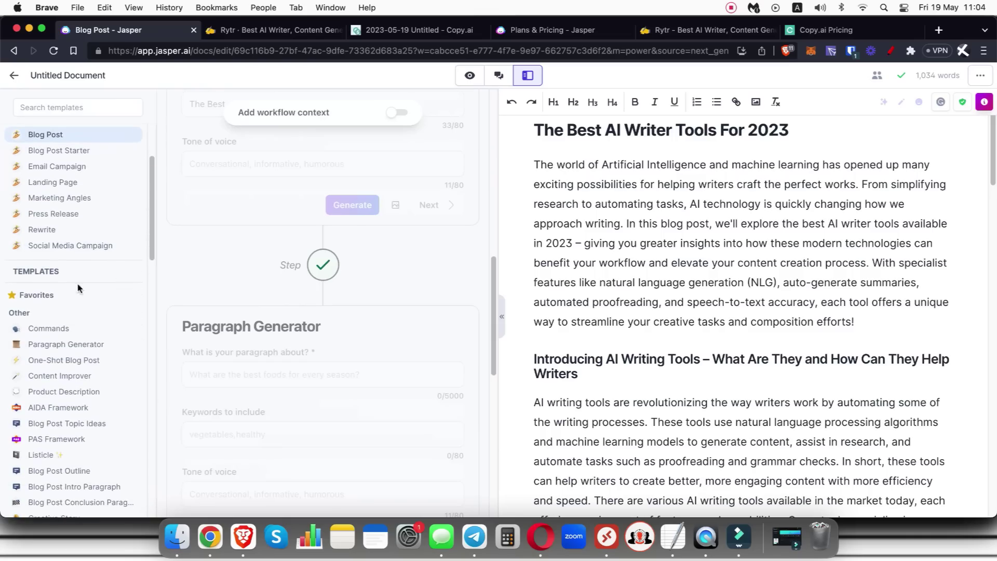
pyautogui.scroll(-1, 72, 281)
pyautogui.scroll(-3, 89, 260)
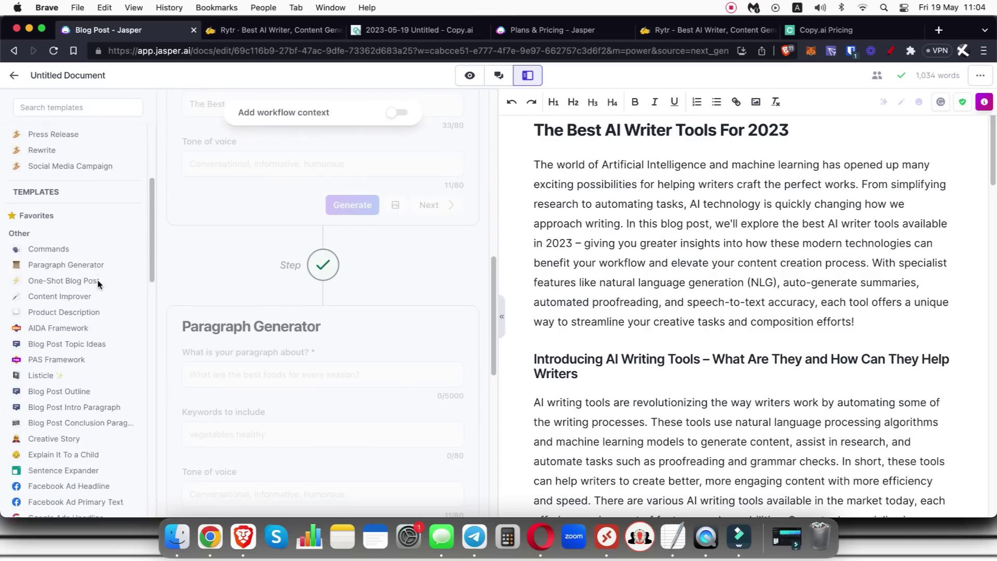
pyautogui.scroll(-1, 117, 255)
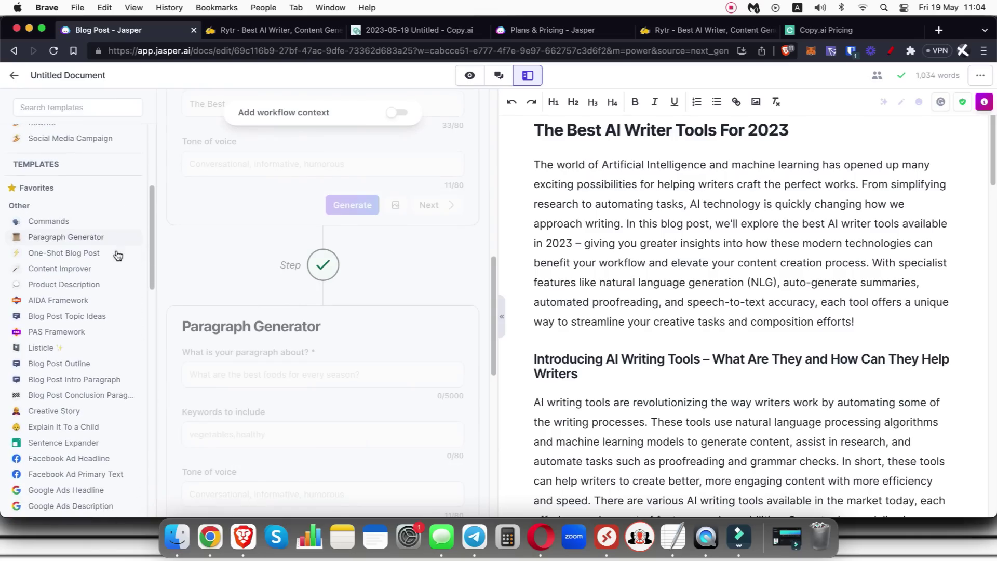
pyautogui.scroll(-4, 120, 259)
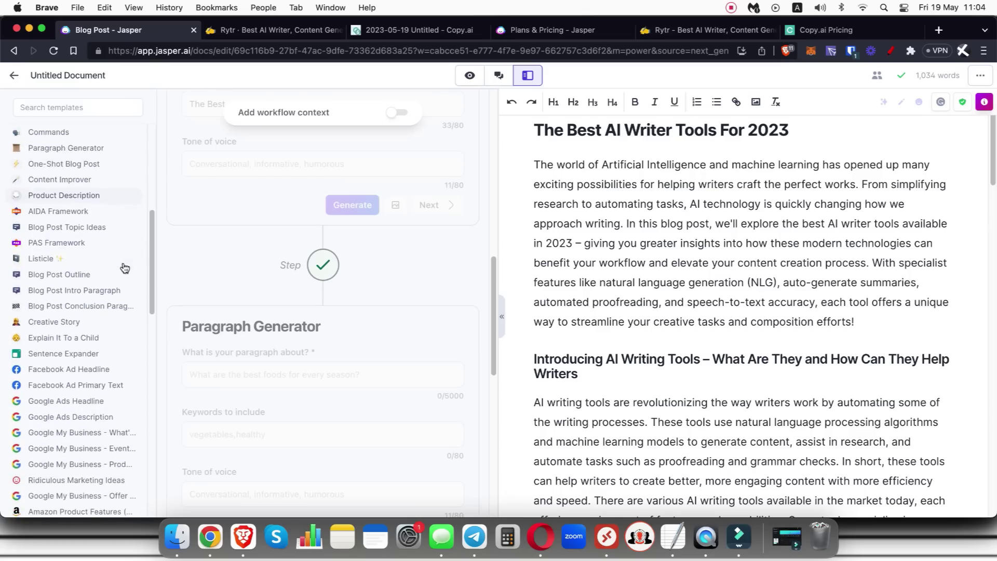
pyautogui.scroll(-1, 124, 266)
pyautogui.scroll(-1, 123, 264)
pyautogui.scroll(-1, 124, 265)
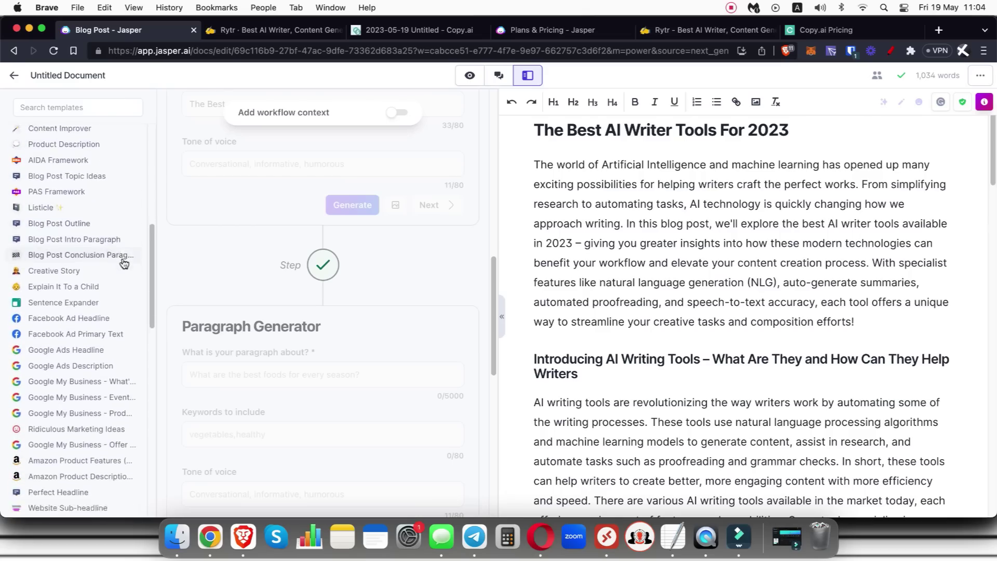
pyautogui.scroll(-1, 130, 270)
pyautogui.scroll(-5, 133, 276)
pyautogui.scroll(-5, 138, 275)
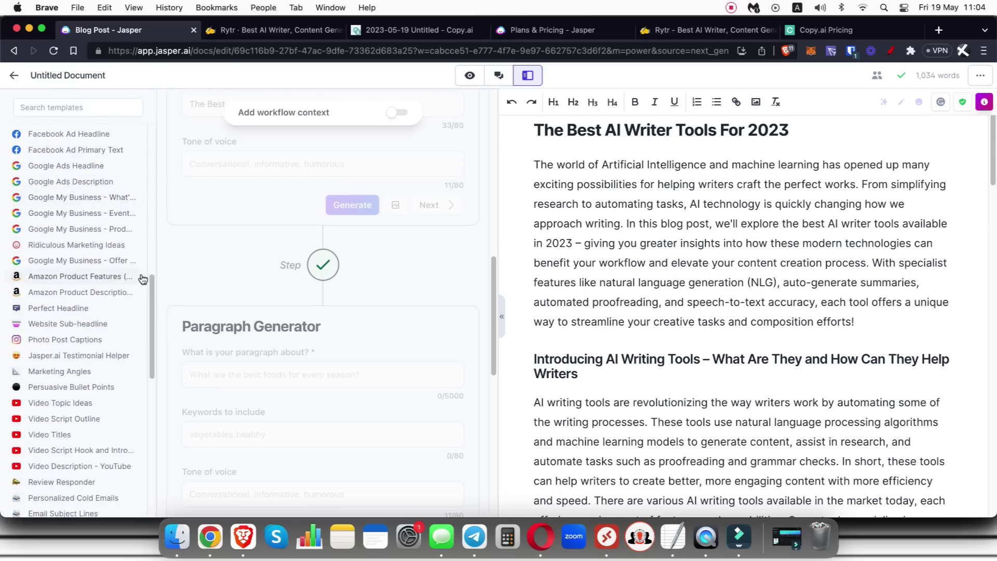
pyautogui.scroll(-3, 143, 279)
pyautogui.scroll(-1, 142, 278)
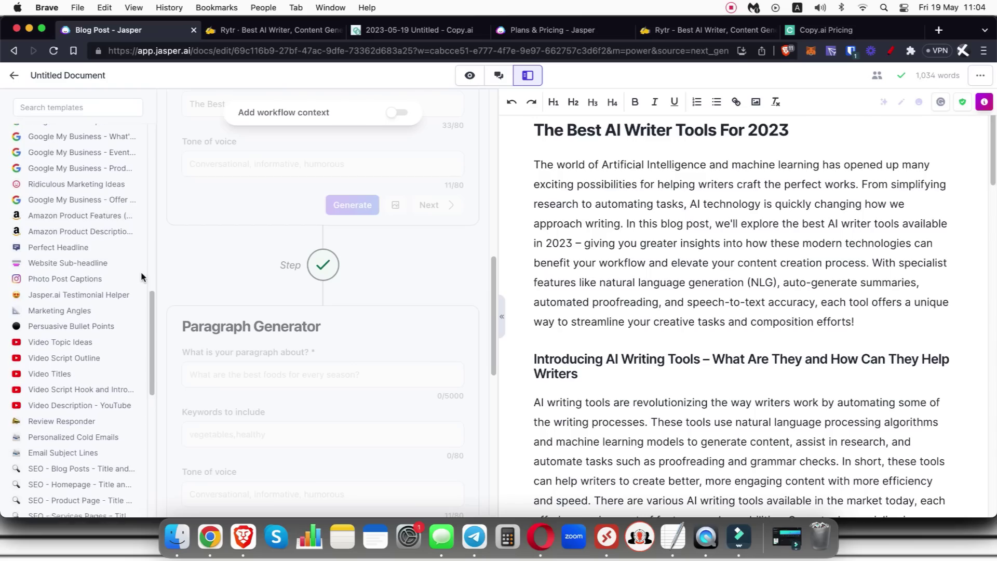
pyautogui.scroll(-2, 142, 277)
pyautogui.scroll(-3, 141, 277)
pyautogui.scroll(-2, 141, 276)
pyautogui.scroll(-2, 142, 276)
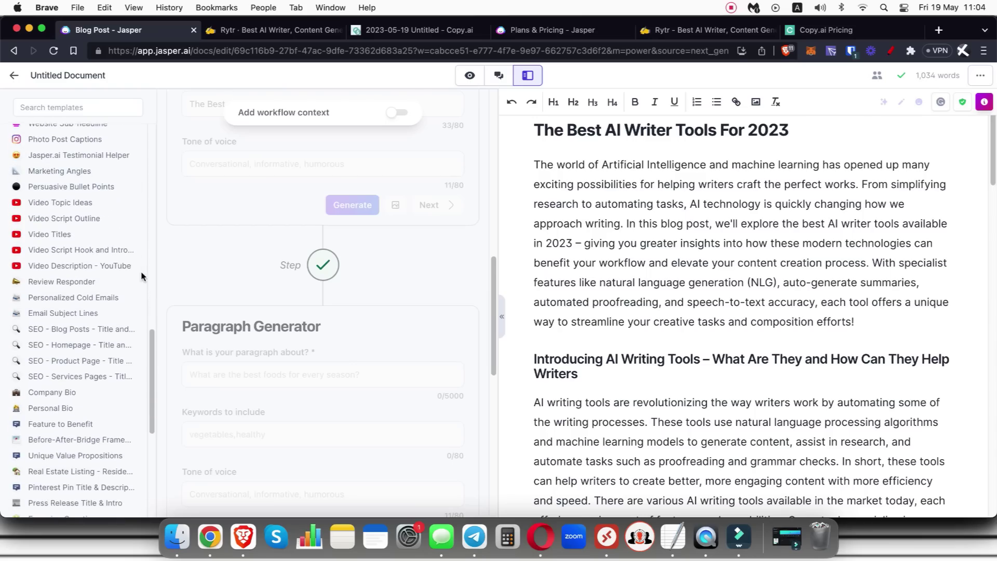
pyautogui.scroll(-2, 141, 276)
pyautogui.scroll(-2, 141, 277)
pyautogui.scroll(-2, 142, 276)
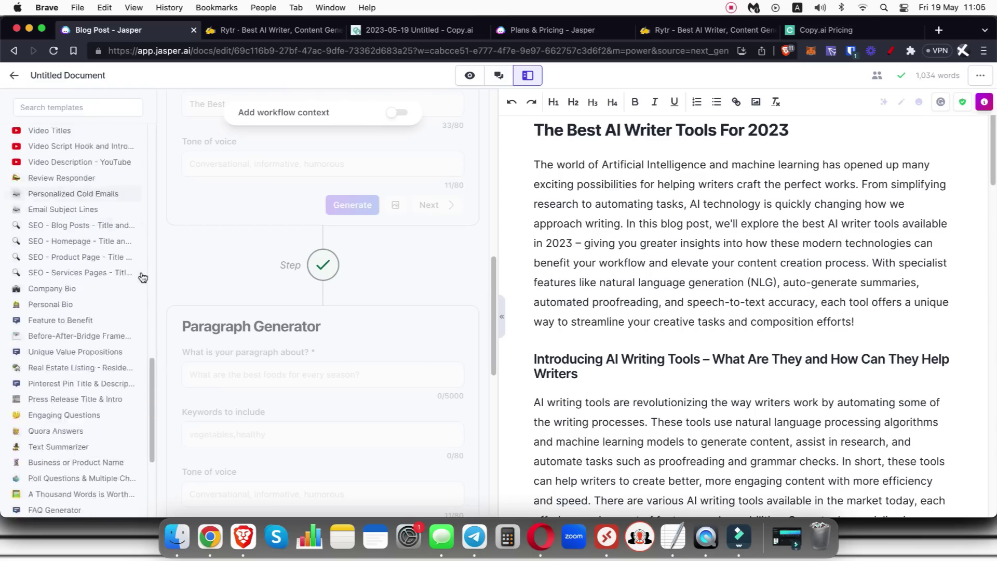
pyautogui.scroll(-2, 143, 278)
pyautogui.scroll(-5, 143, 277)
pyautogui.scroll(-2, 143, 278)
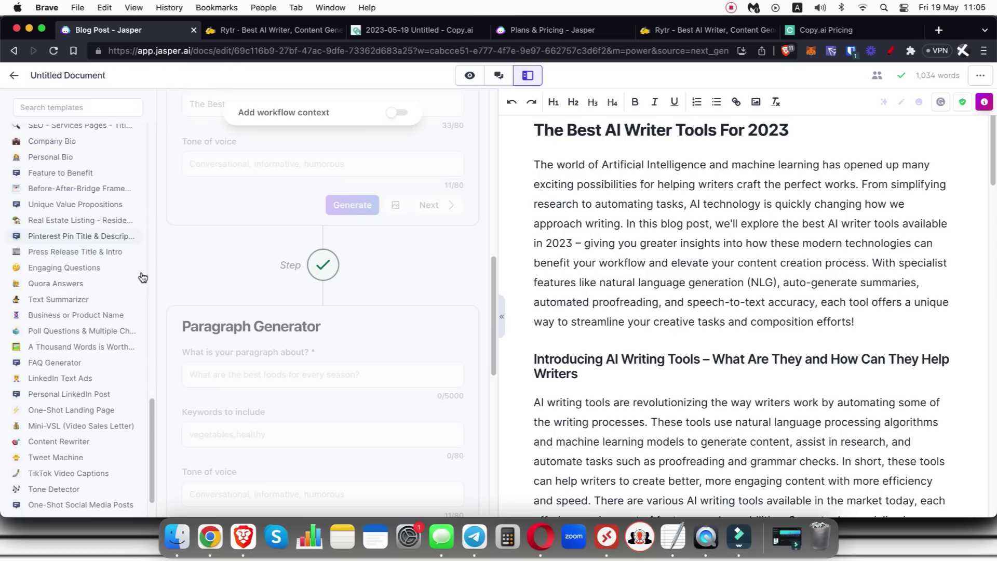
pyautogui.scroll(-1, 143, 277)
pyautogui.scroll(-1, 141, 278)
pyautogui.scroll(-1, 142, 278)
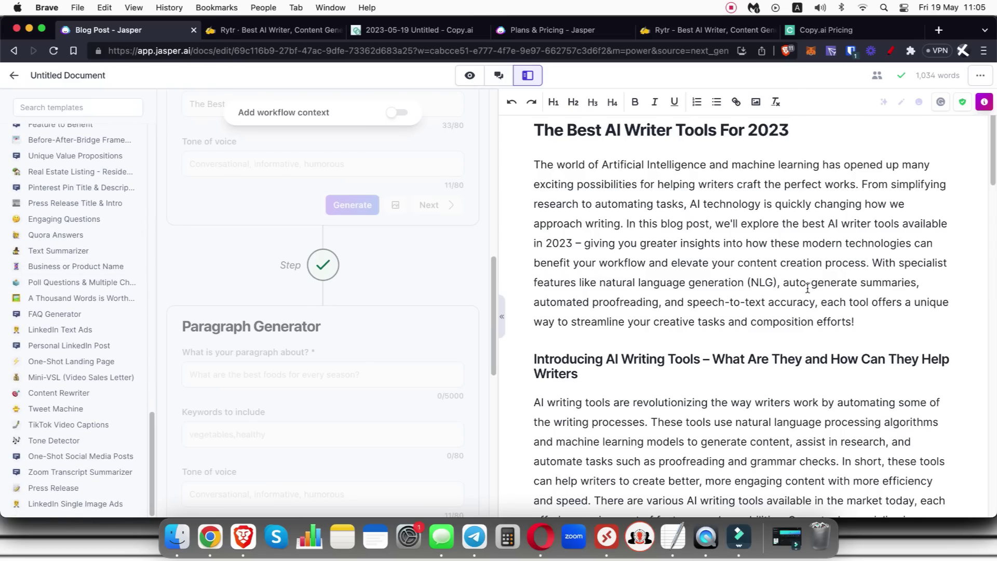
# Step: Scroll the Jasper post down to its conclusion and back, then switch to the Rytr tab
pyautogui.scroll(-4, 888, 327)
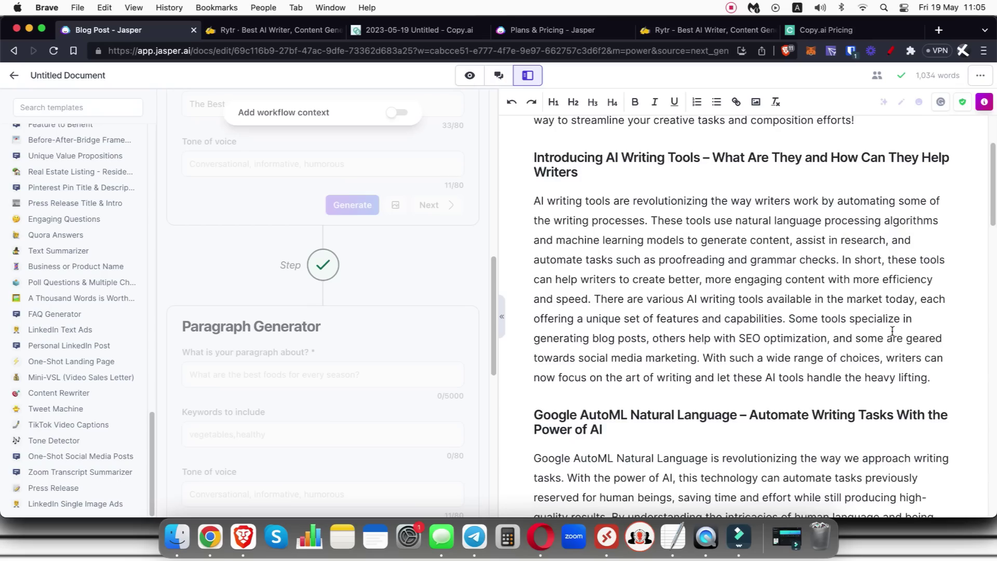
pyautogui.scroll(-1, 893, 331)
pyautogui.scroll(-1, 892, 331)
pyautogui.scroll(-3, 892, 331)
pyautogui.scroll(-4, 892, 331)
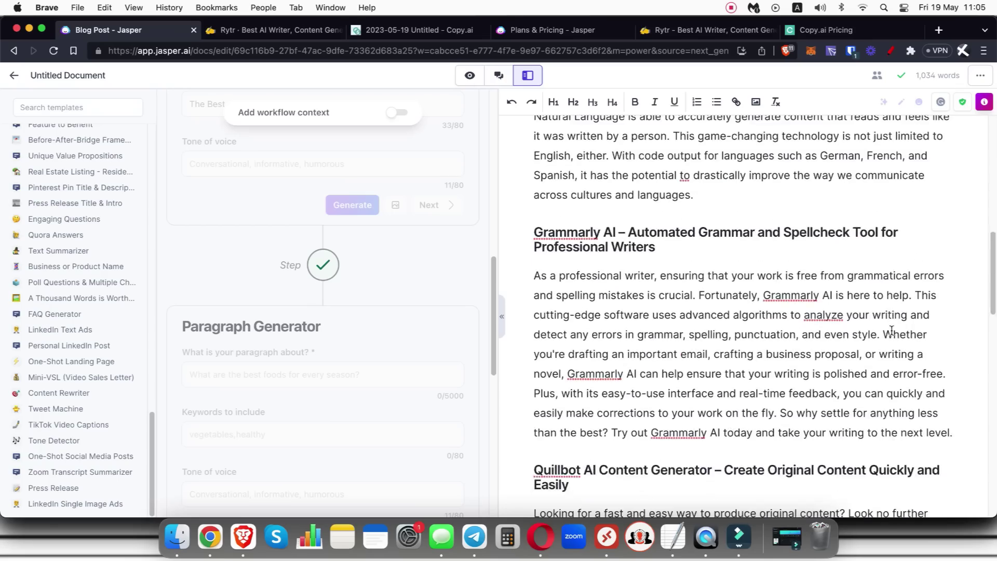
pyautogui.scroll(-1, 892, 331)
pyautogui.scroll(-2, 892, 331)
pyautogui.scroll(-3, 892, 331)
pyautogui.scroll(-2, 892, 331)
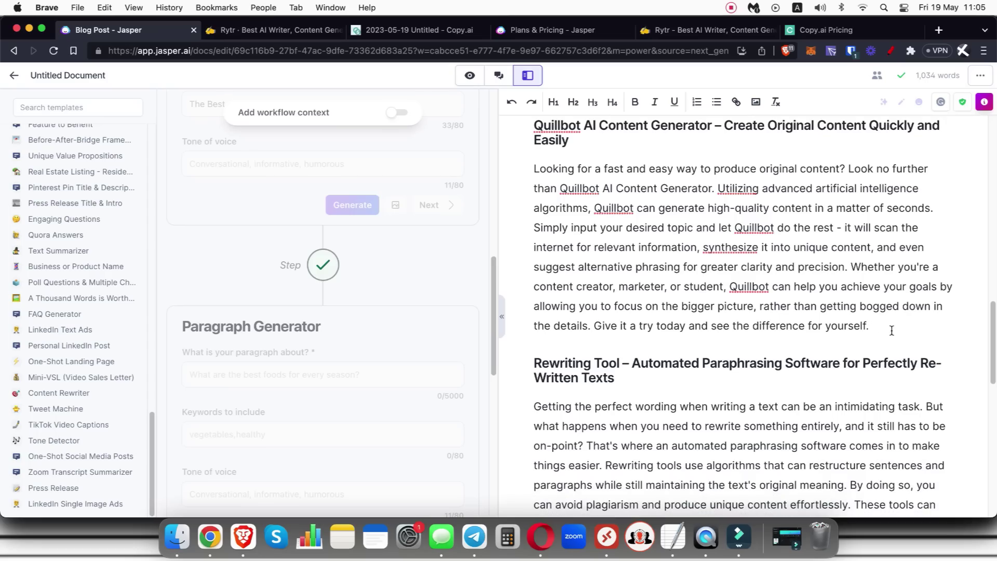
pyautogui.scroll(-4, 677, 348)
pyautogui.scroll(-2, 707, 348)
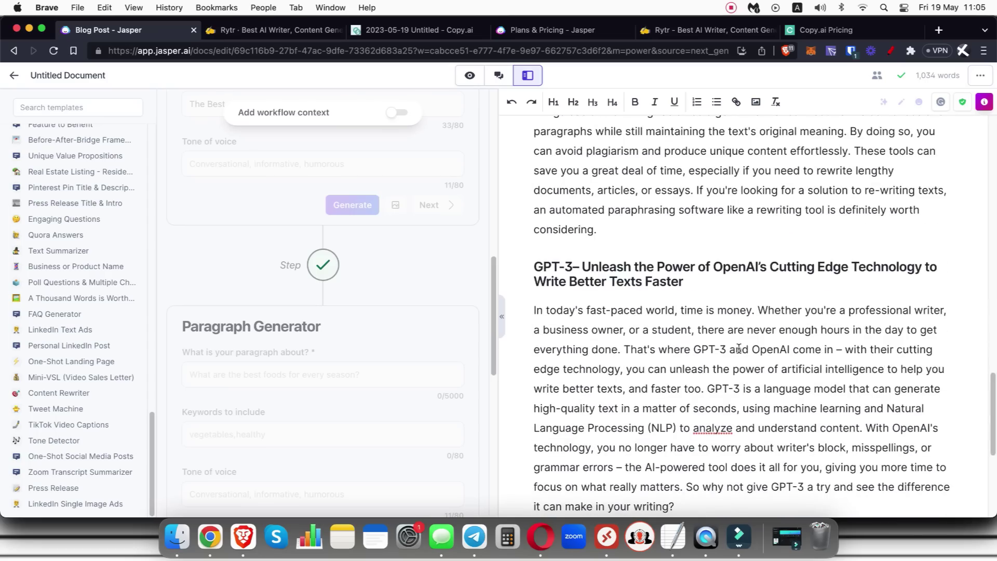
pyautogui.scroll(-2, 739, 349)
pyautogui.scroll(-3, 739, 348)
pyautogui.scroll(3, 761, 345)
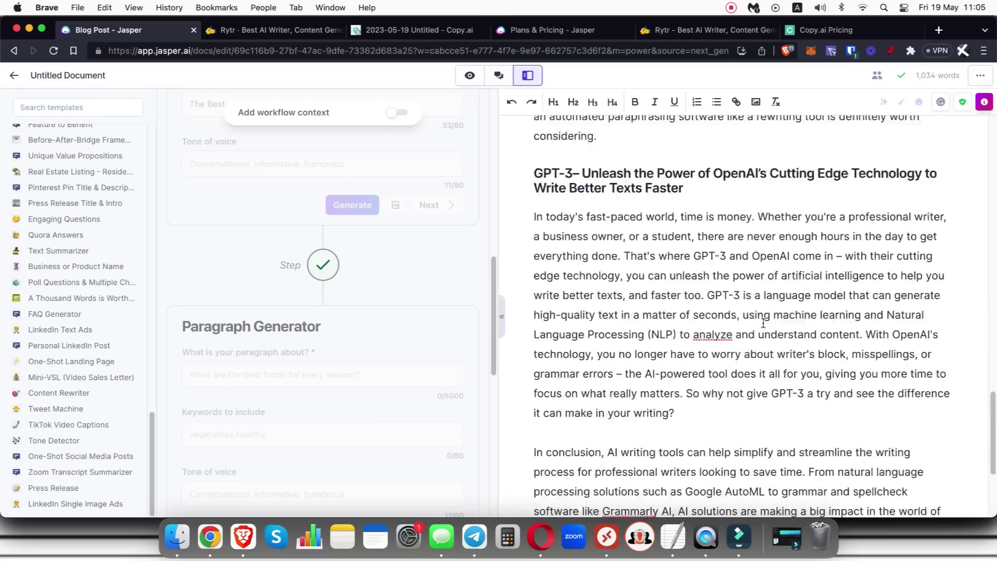
pyautogui.scroll(10, 760, 335)
pyautogui.scroll(10, 759, 323)
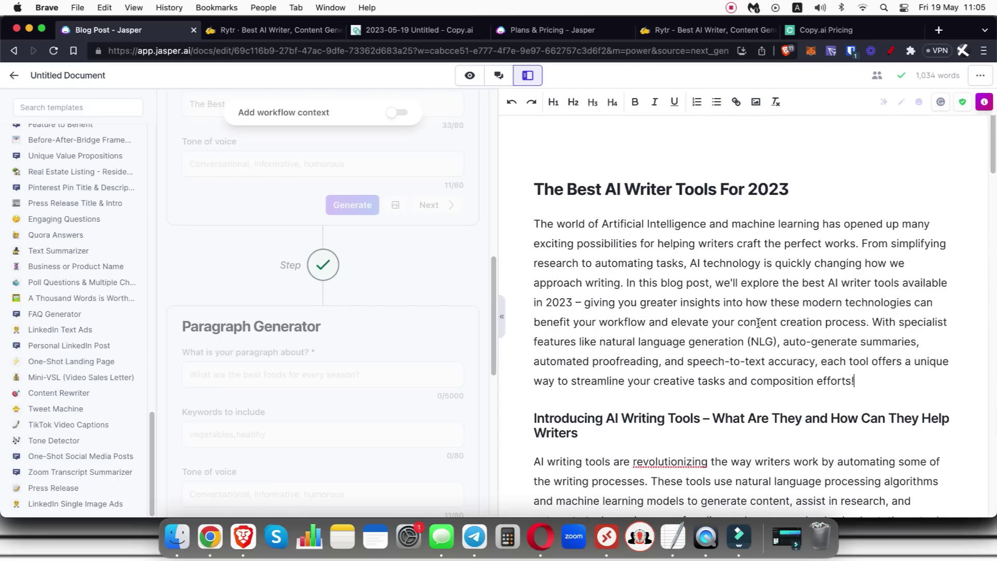
pyautogui.click(298, 32)
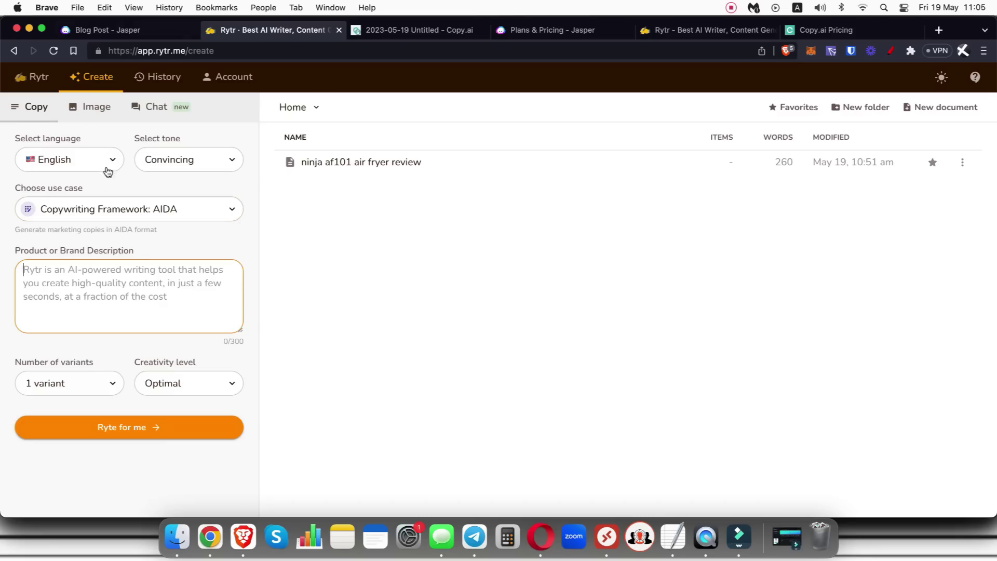
# Step: Open Rytr's Choose use case dropdown and scroll through the entire use-case list
pyautogui.click(236, 209)
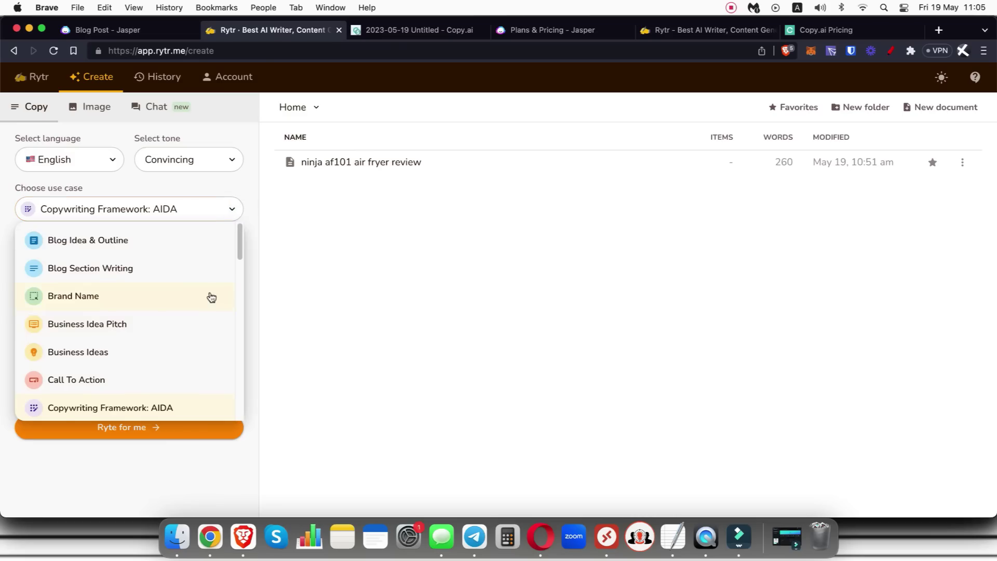
pyautogui.scroll(-1, 211, 297)
pyautogui.scroll(-1, 211, 297)
pyautogui.scroll(-2, 211, 297)
pyautogui.scroll(-3, 211, 297)
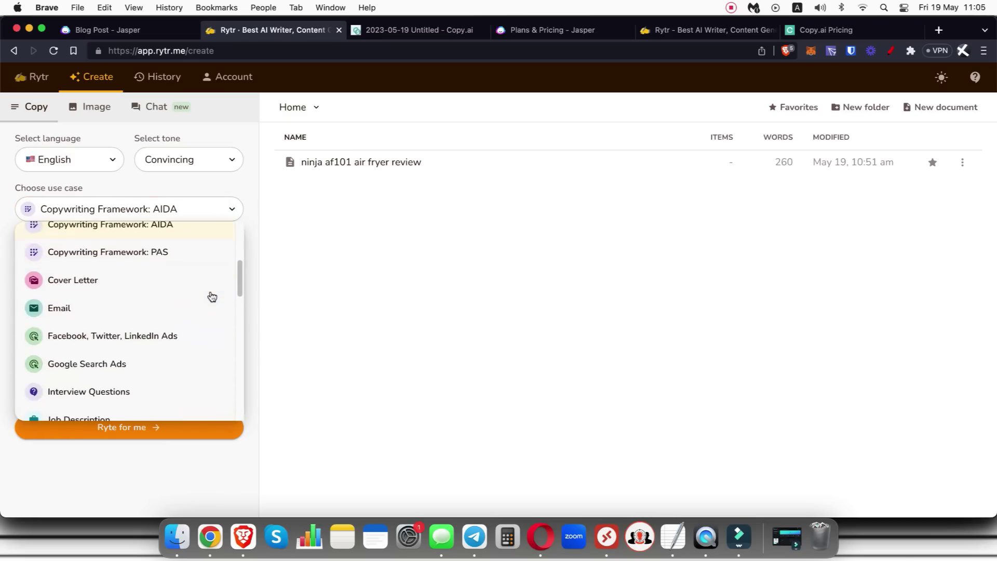
pyautogui.scroll(-1, 212, 297)
pyautogui.scroll(-1, 212, 297)
pyautogui.scroll(-2, 212, 297)
pyautogui.scroll(-2, 213, 297)
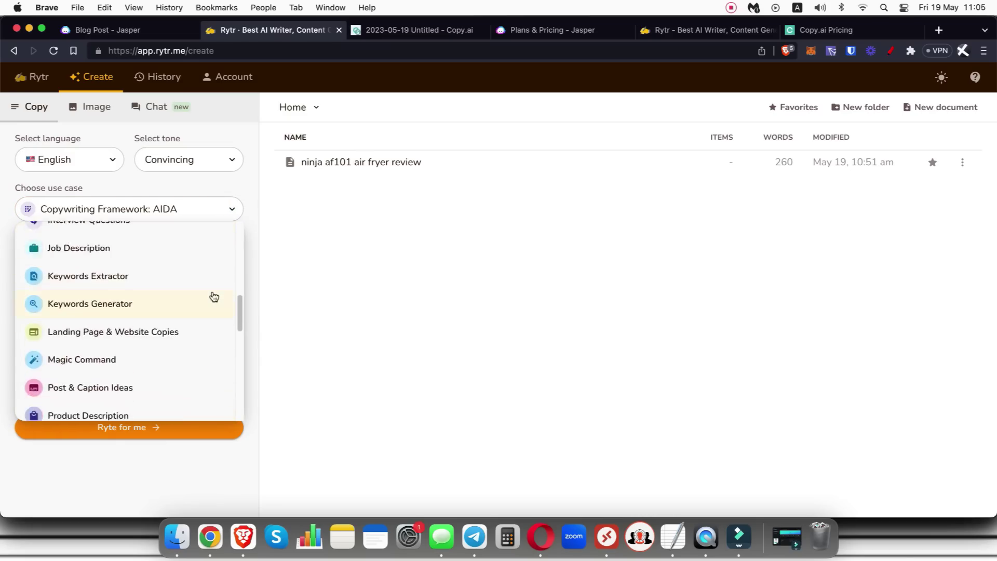
pyautogui.scroll(-2, 214, 297)
pyautogui.scroll(-1, 214, 296)
pyautogui.scroll(-3, 214, 296)
pyautogui.scroll(-1, 214, 296)
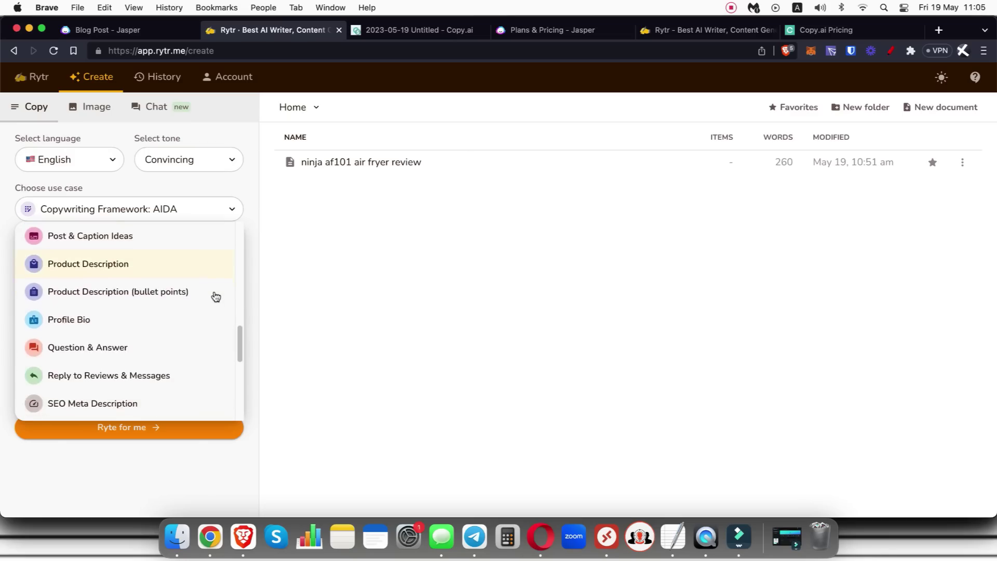
pyautogui.scroll(-1, 215, 296)
pyautogui.scroll(-1, 216, 297)
pyautogui.scroll(-1, 216, 297)
pyautogui.scroll(-2, 216, 296)
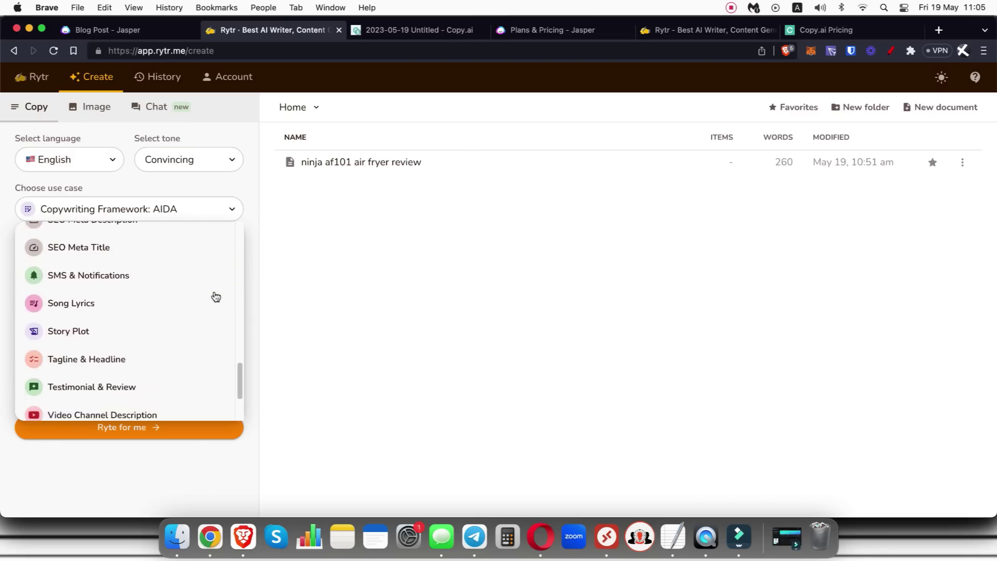
pyautogui.scroll(-2, 216, 297)
pyautogui.scroll(-1, 216, 297)
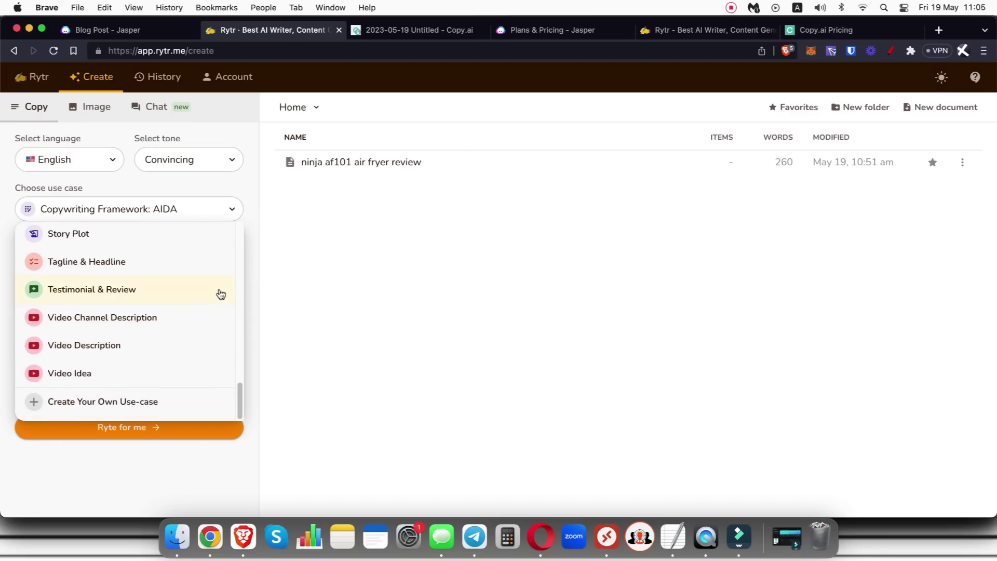
pyautogui.scroll(15, 220, 294)
# Step: Skim the Jasper blog post down and back up, then go back to the Rytr tab
pyautogui.click(162, 29)
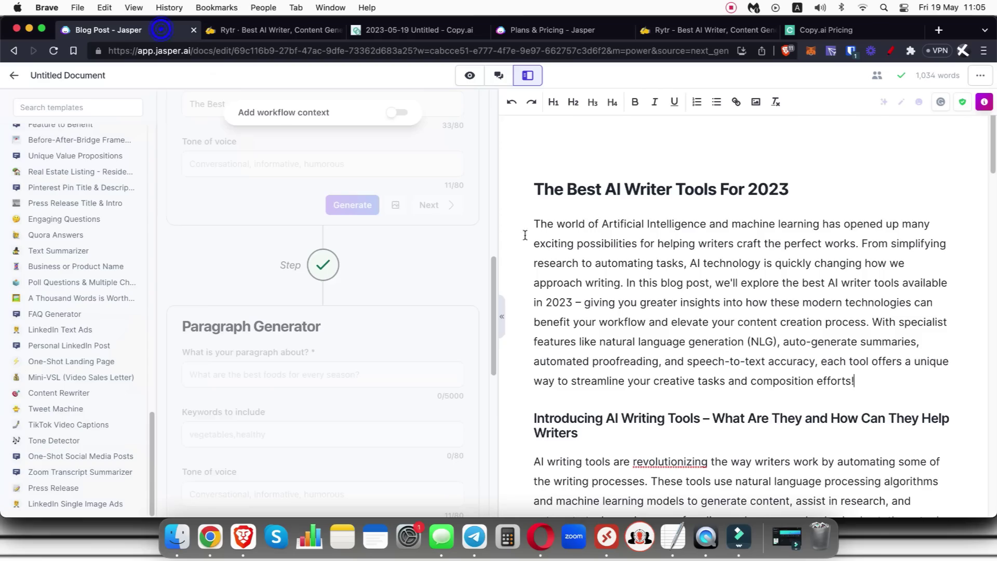
pyautogui.scroll(-4, 664, 262)
pyautogui.scroll(-10, 665, 262)
pyautogui.scroll(-9, 664, 261)
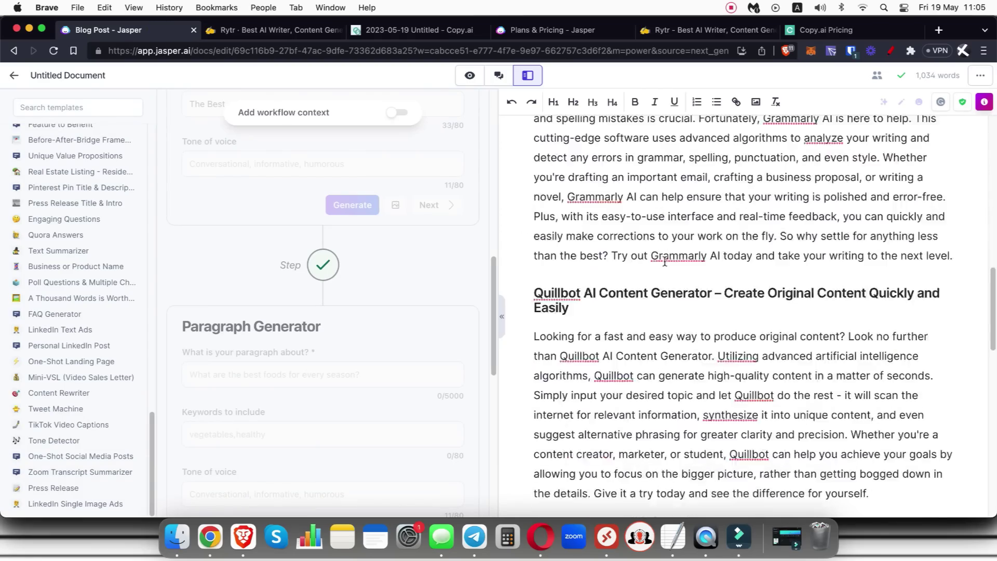
pyautogui.scroll(-3, 665, 261)
pyautogui.scroll(-3, 665, 262)
pyautogui.scroll(-7, 667, 262)
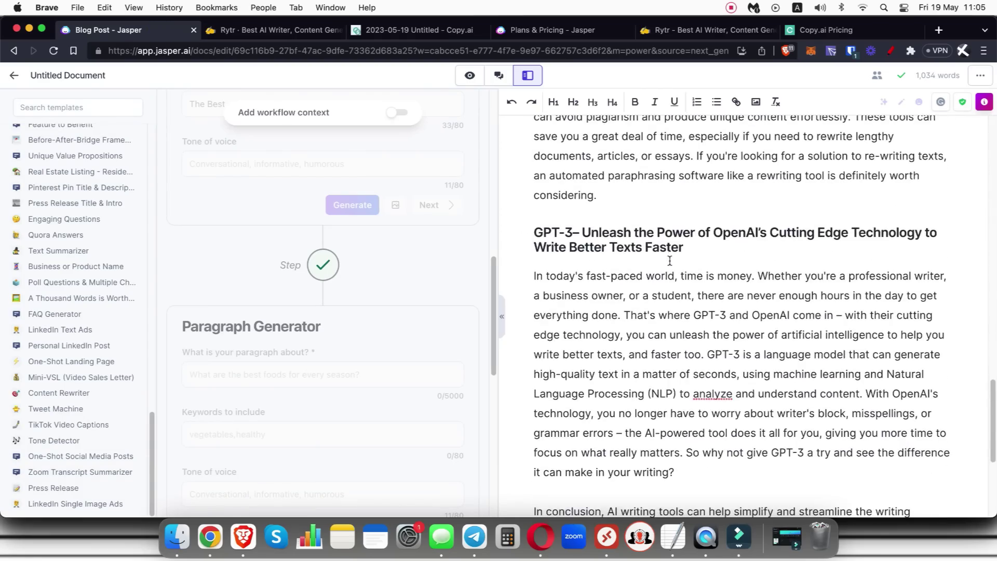
pyautogui.scroll(-1, 670, 261)
pyautogui.scroll(10, 670, 261)
pyautogui.scroll(3, 494, 267)
pyautogui.scroll(3, 494, 267)
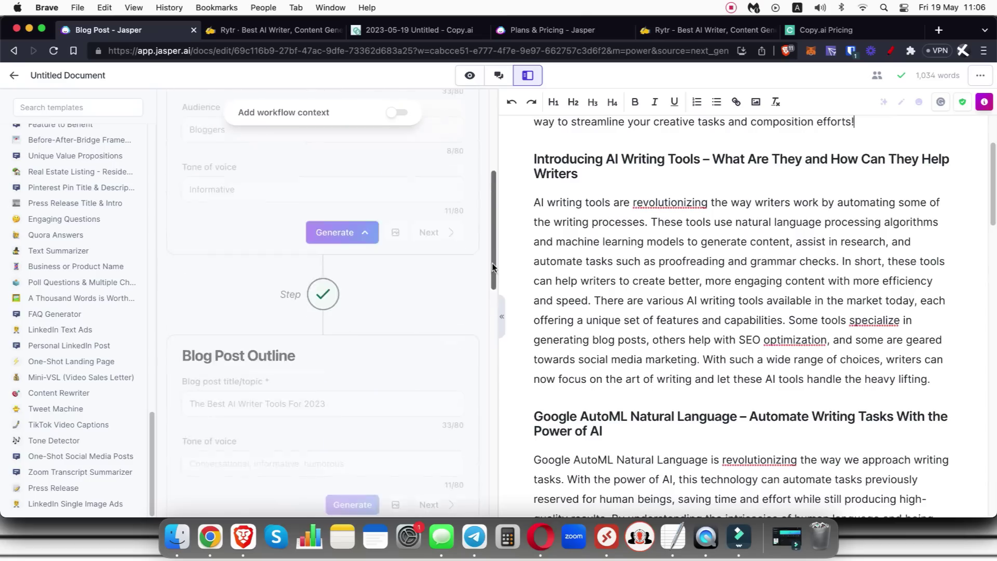
pyautogui.scroll(3, 494, 267)
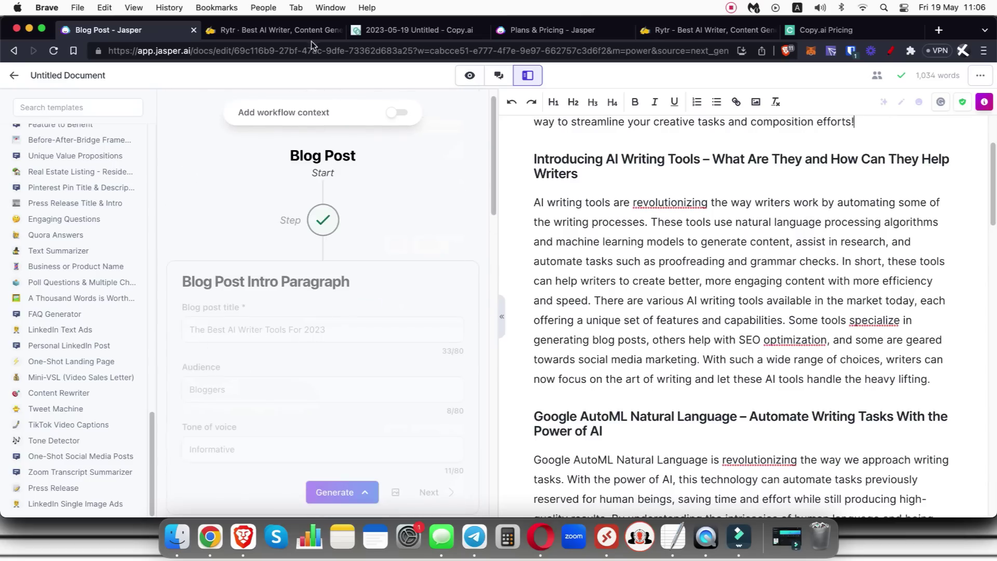
pyautogui.click(301, 32)
# Step: Reopen the Rytr use-case list and close it with AIDA still selected
pyautogui.click(214, 212)
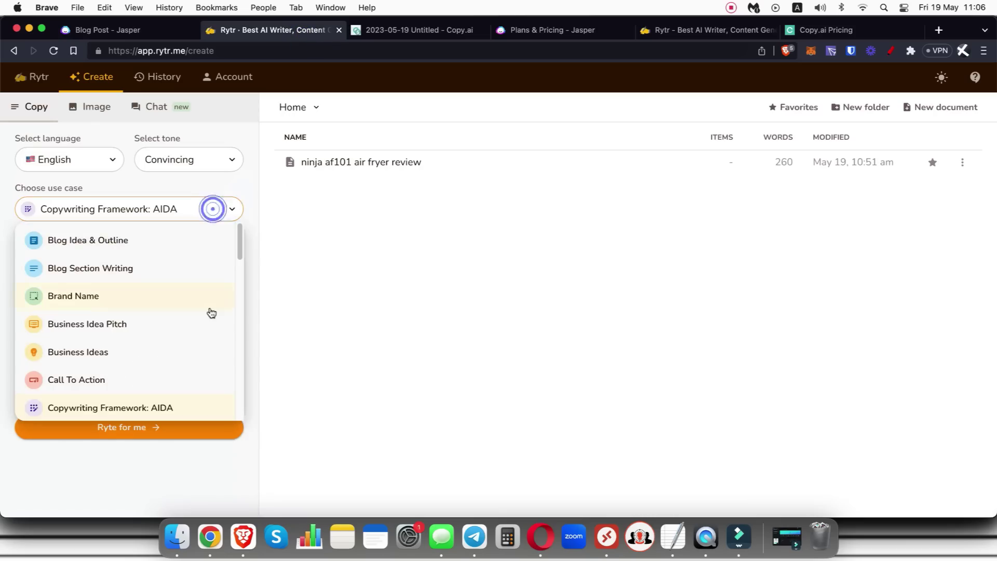
pyautogui.scroll(-1, 218, 290)
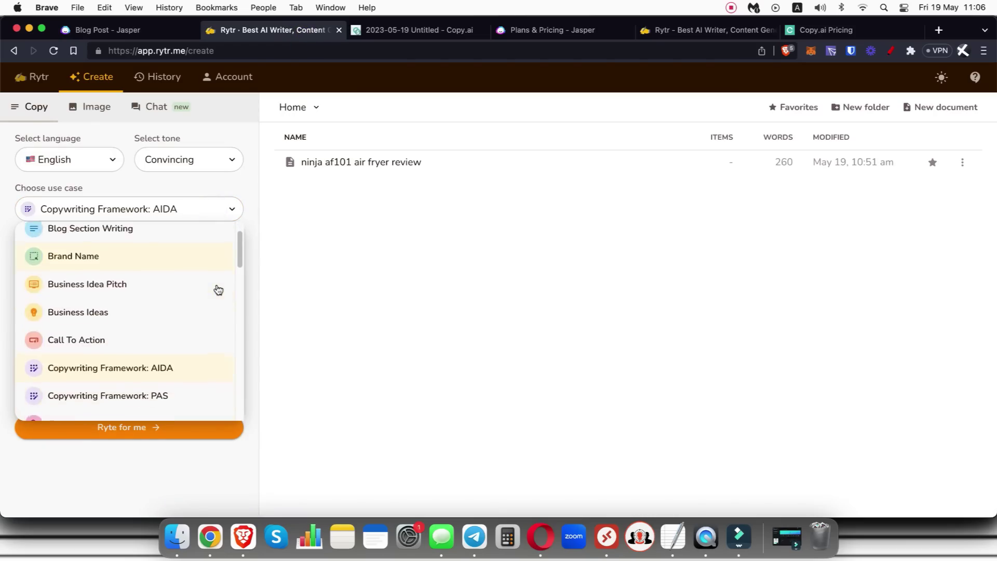
pyautogui.scroll(-2, 218, 290)
pyautogui.scroll(-2, 218, 290)
pyautogui.click(357, 291)
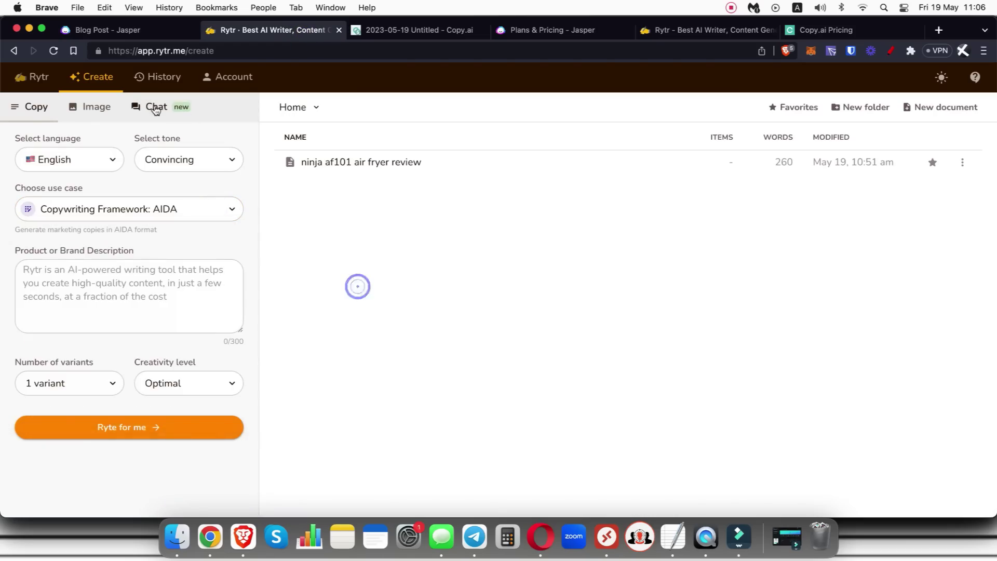
# Step: Move from Image mode to Chat mode and browse the tones, leaving Convincing selected
pyautogui.click(101, 107)
pyautogui.click(66, 213)
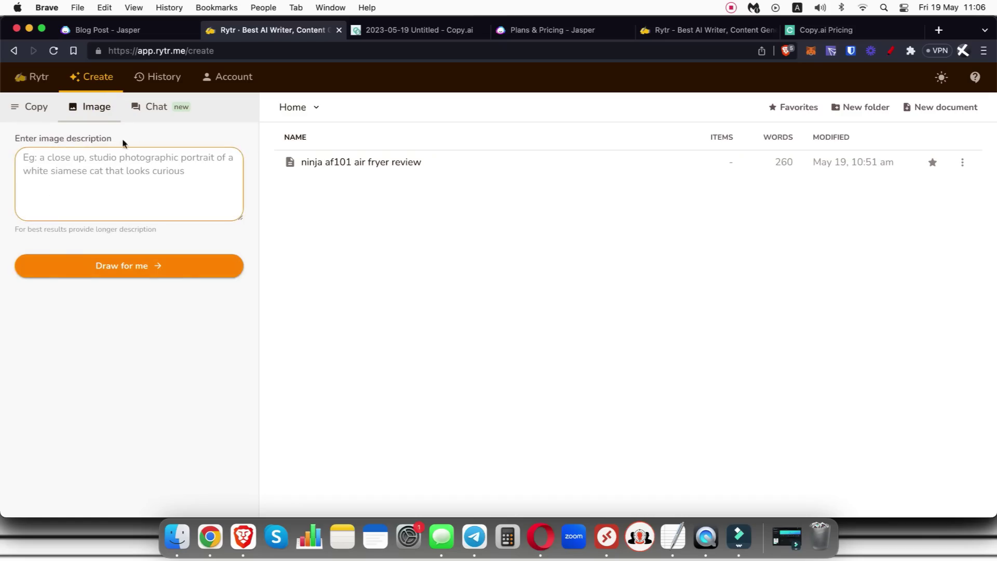
pyautogui.click(143, 108)
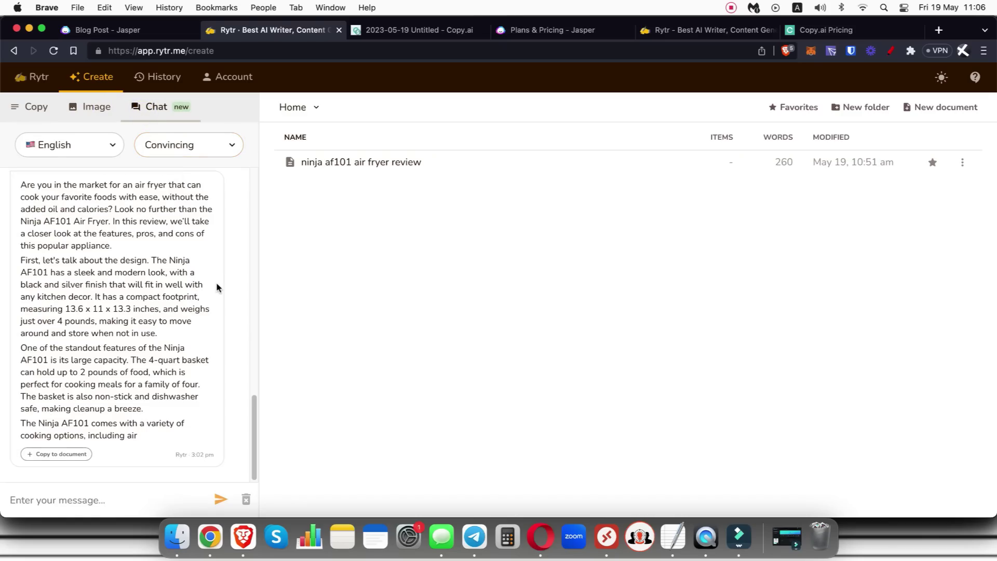
pyautogui.click(228, 145)
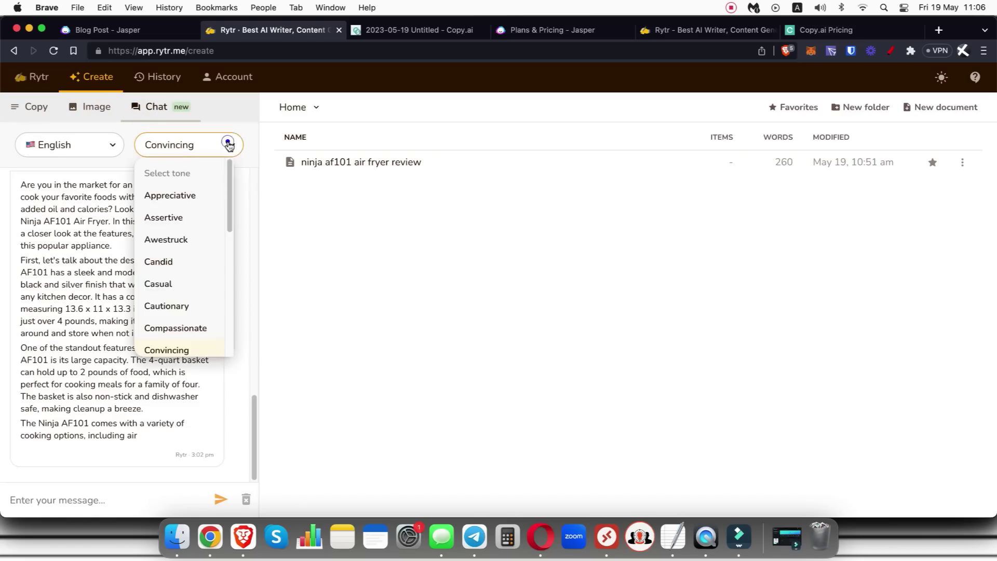
pyautogui.scroll(-3, 217, 251)
pyautogui.scroll(-2, 217, 252)
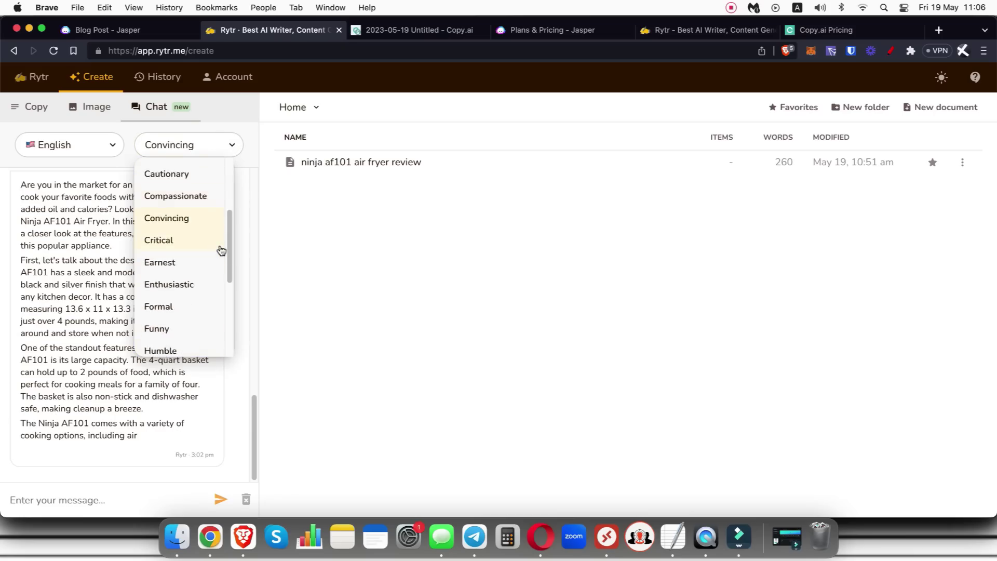
pyautogui.scroll(-3, 218, 252)
pyautogui.scroll(-1, 220, 251)
pyautogui.scroll(10, 222, 251)
pyautogui.scroll(2, 221, 238)
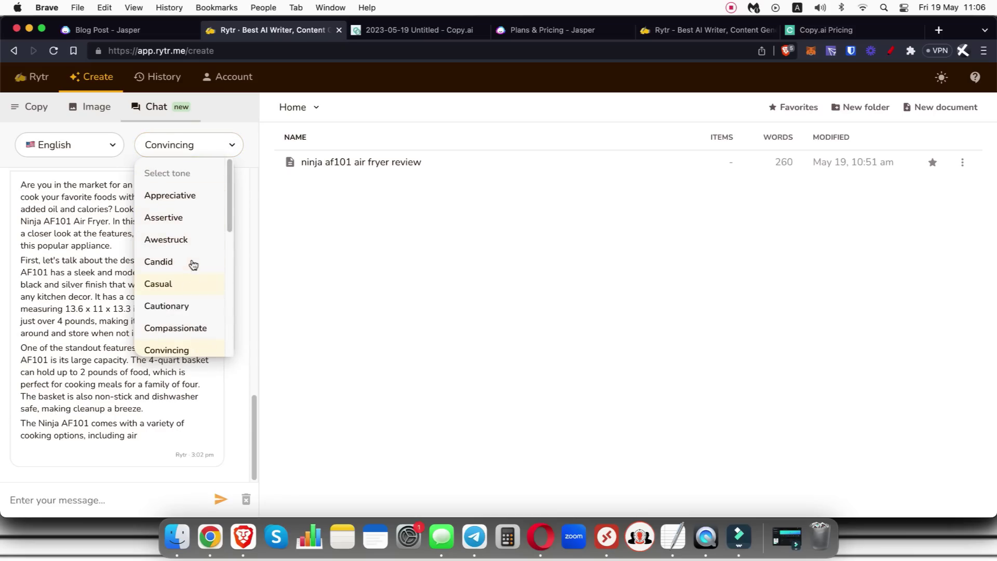
pyautogui.click(197, 422)
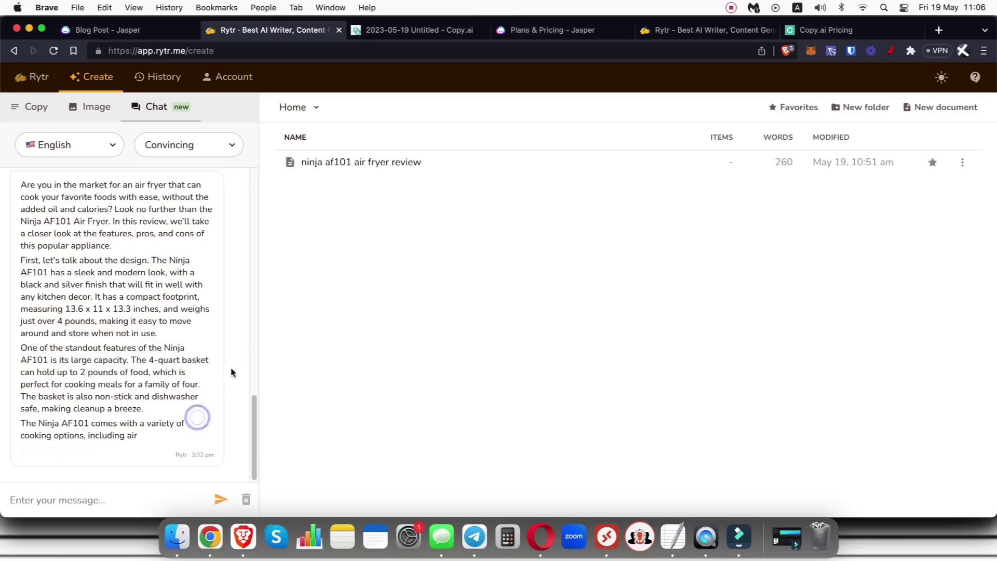
# Step: Scroll through the chat showing the 800-word Ninja AF101 air fryer review
pyautogui.scroll(3, 232, 363)
pyautogui.scroll(2, 232, 365)
pyautogui.moveTo(132, 291)
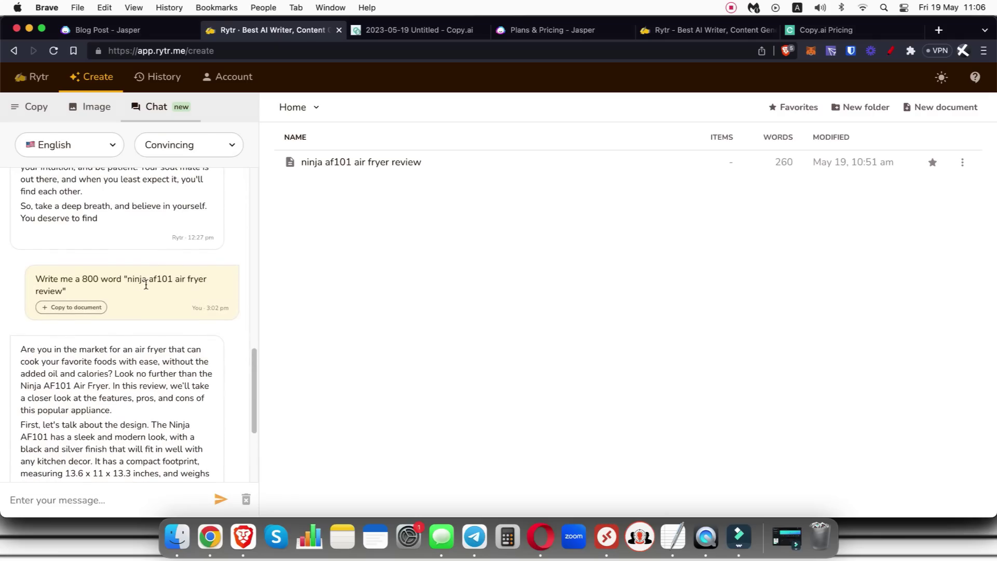
pyautogui.scroll(-2, 179, 290)
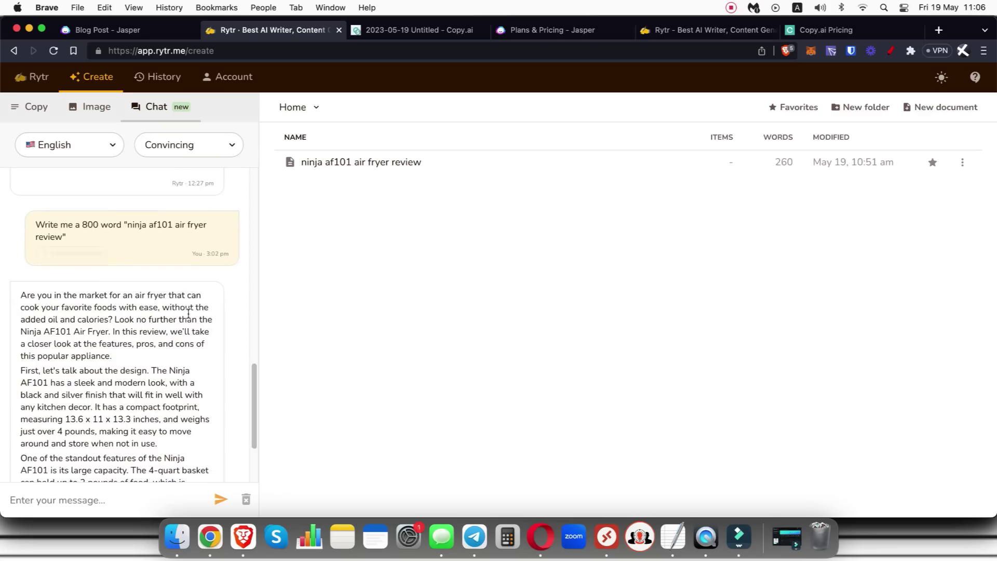
pyautogui.scroll(-3, 156, 267)
pyautogui.scroll(-1, 78, 260)
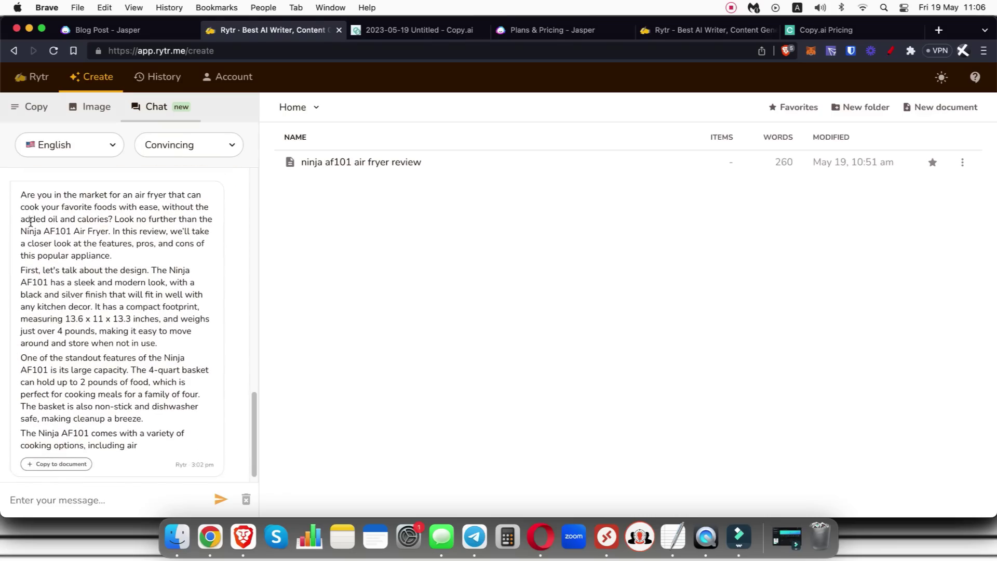
pyautogui.scroll(-1, 156, 323)
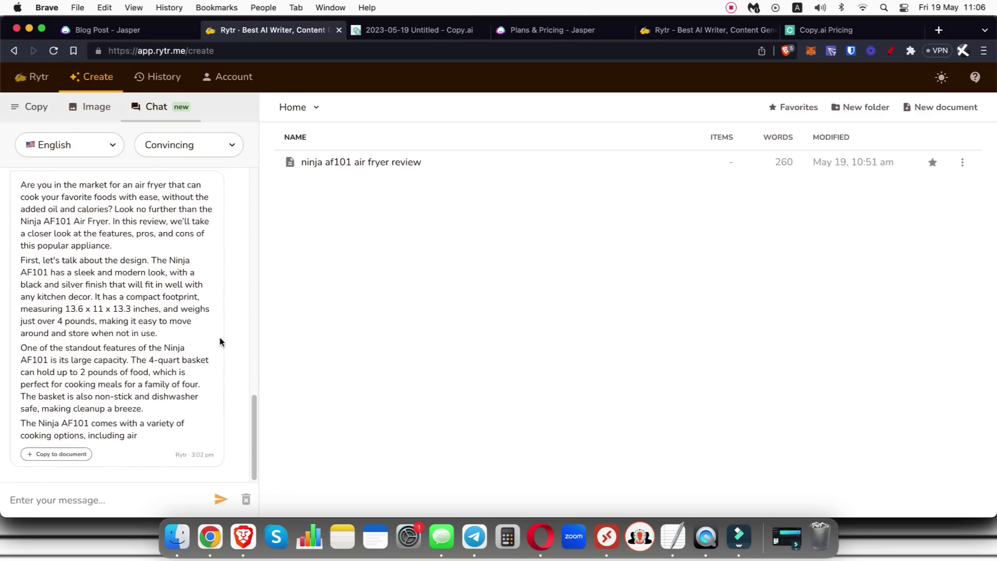
# Step: Review Rytr's pricing plans: Free, $9 Saver and $29 Unlimited
pyautogui.click(727, 31)
pyautogui.moveTo(436, 456); pyautogui.dragTo(553, 450)
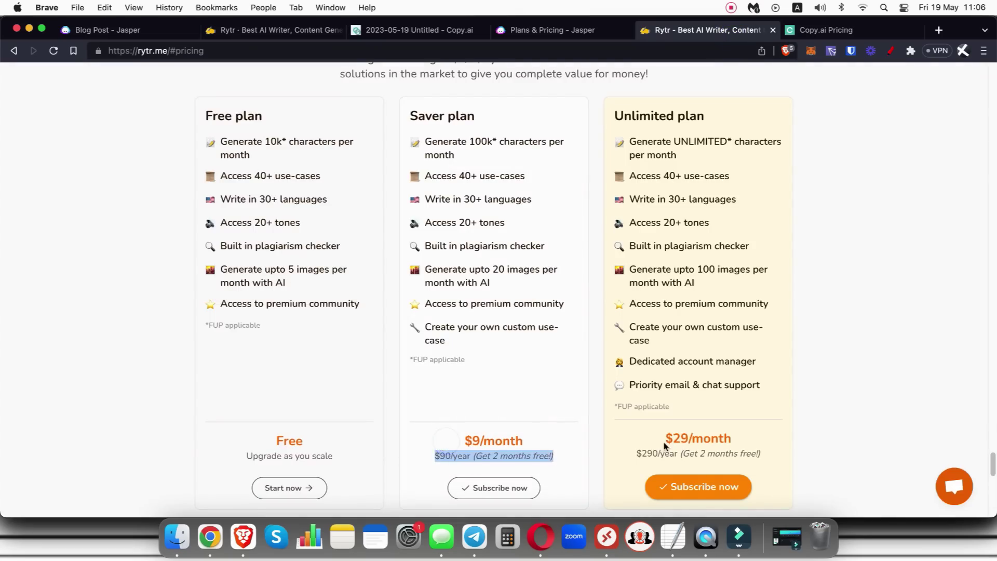
pyautogui.moveTo(666, 439); pyautogui.dragTo(732, 439)
pyautogui.click(785, 439)
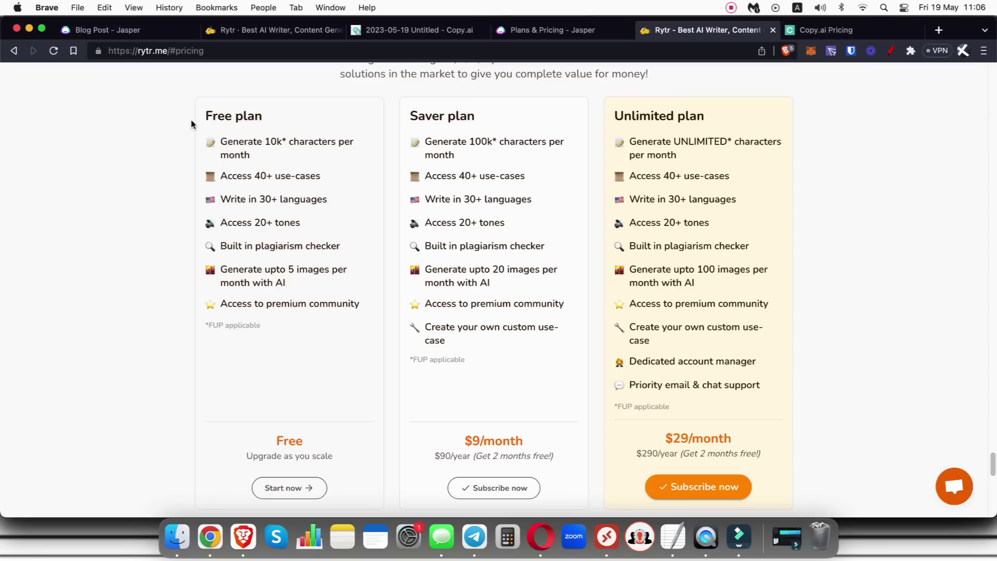
pyautogui.scroll(10, 598, 291)
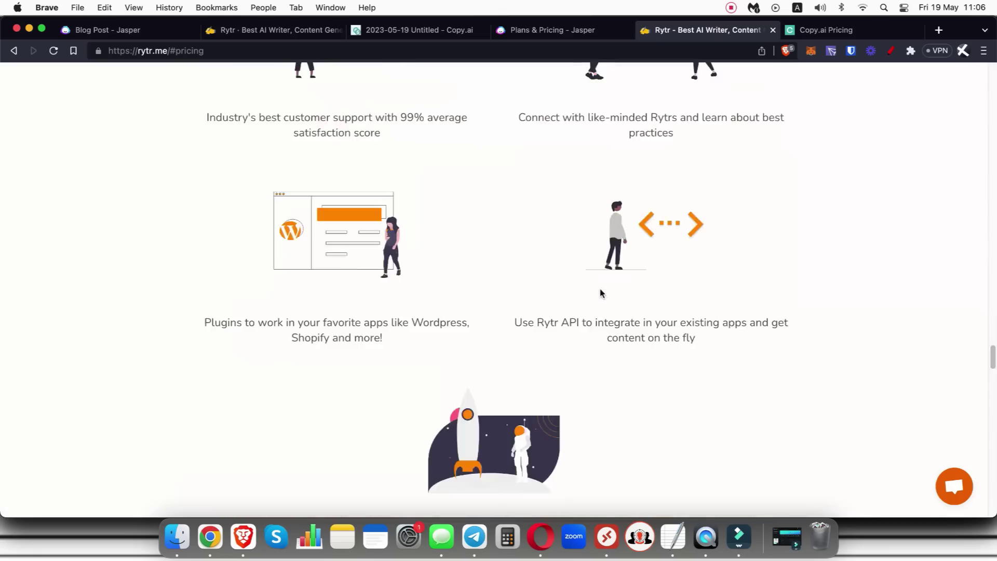
pyautogui.scroll(10, 597, 291)
pyautogui.scroll(10, 594, 287)
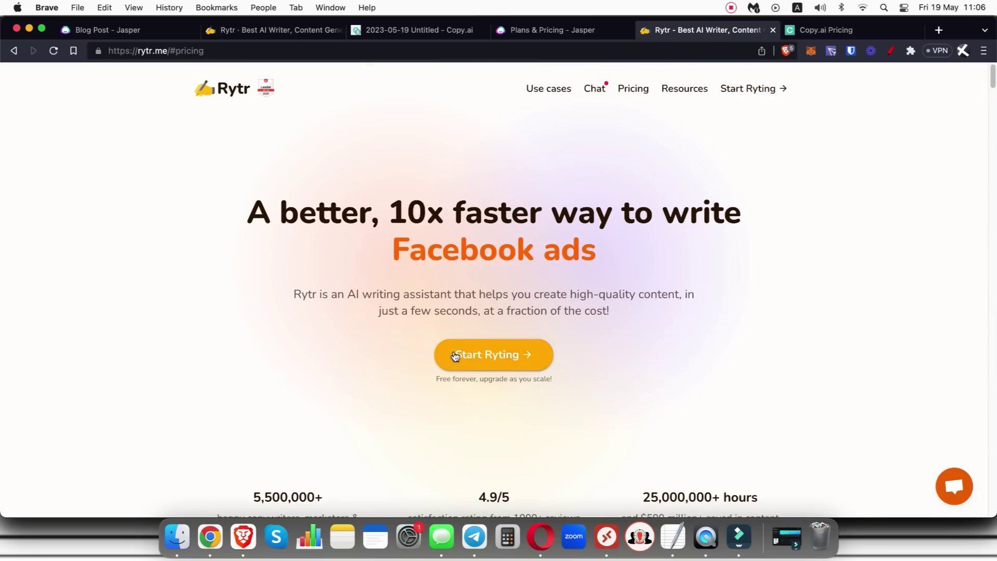
# Step: Return to Rytr's Copy form and confirm AIDA remains the selected use case
pyautogui.click(264, 30)
pyautogui.click(36, 106)
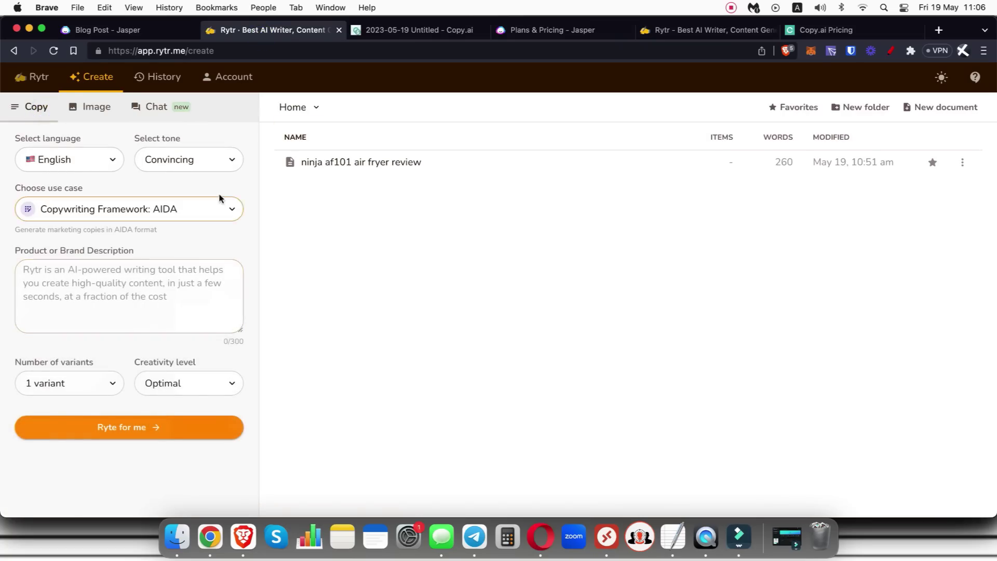
pyautogui.click(229, 209)
pyautogui.scroll(-5, 214, 312)
pyautogui.scroll(-5, 215, 312)
pyautogui.click(418, 300)
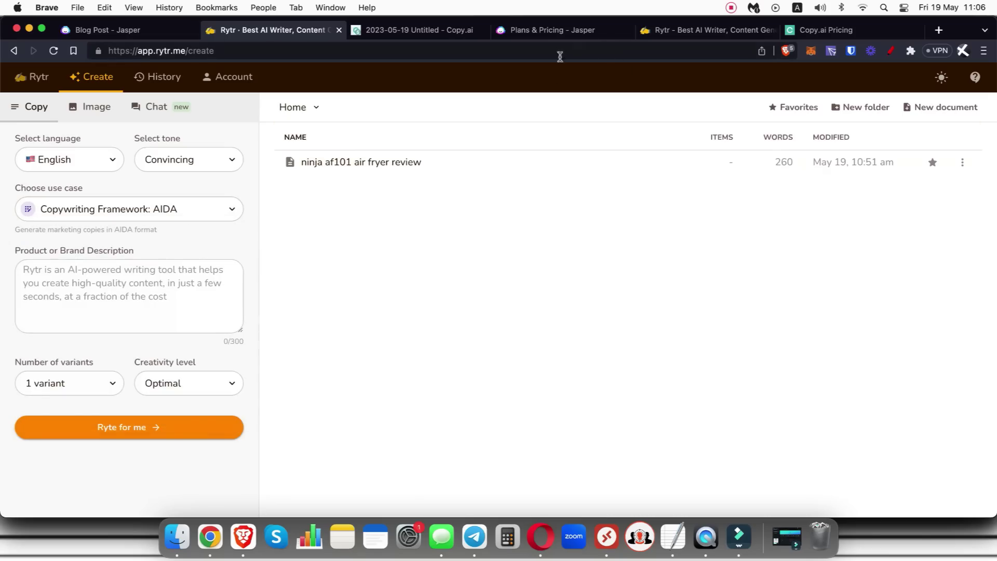
# Step: Show Jasper's plans billed monthly and review the Creator $49, Teams $125 and Business cards
pyautogui.click(573, 31)
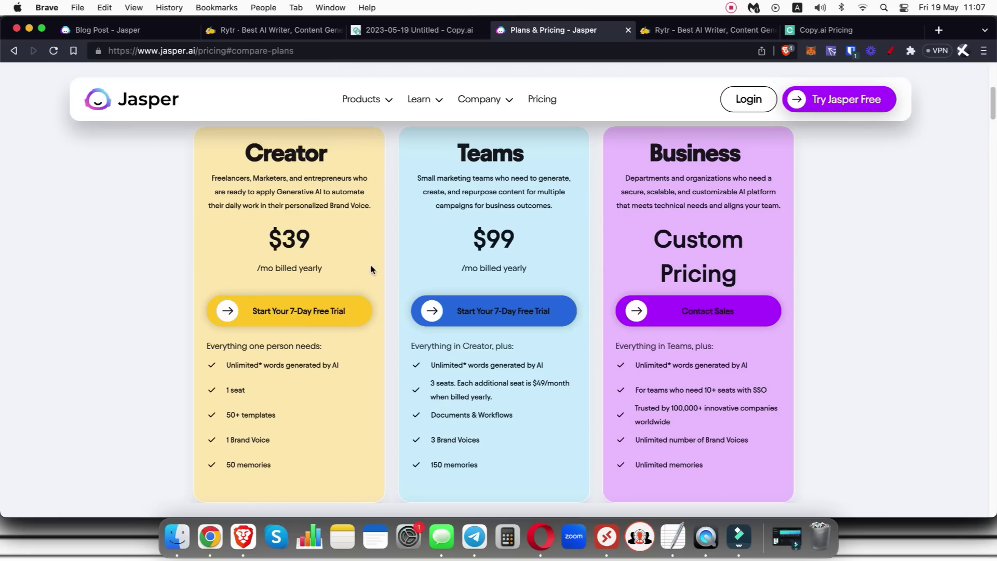
pyautogui.scroll(3, 687, 225)
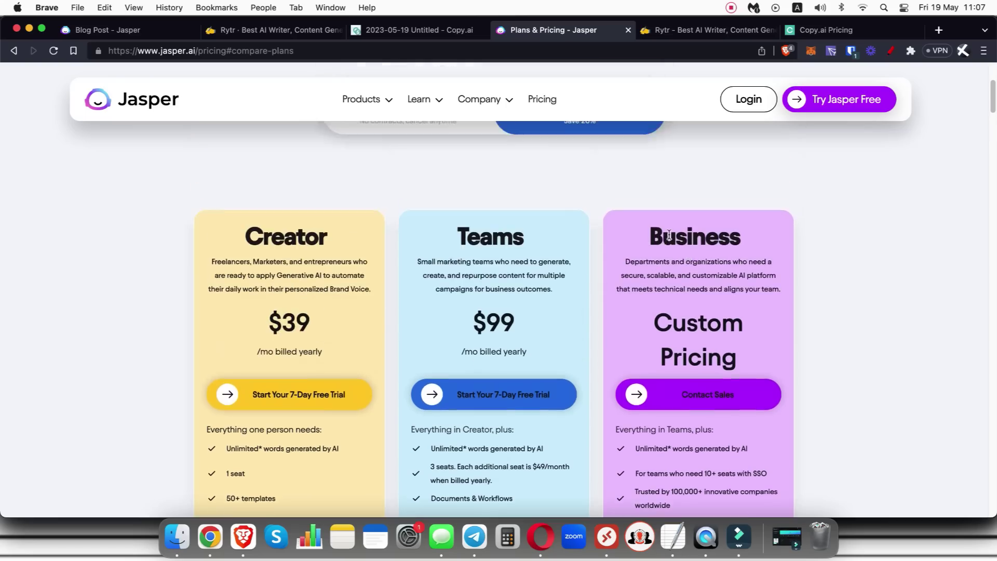
pyautogui.click(464, 152)
pyautogui.scroll(-3, 394, 262)
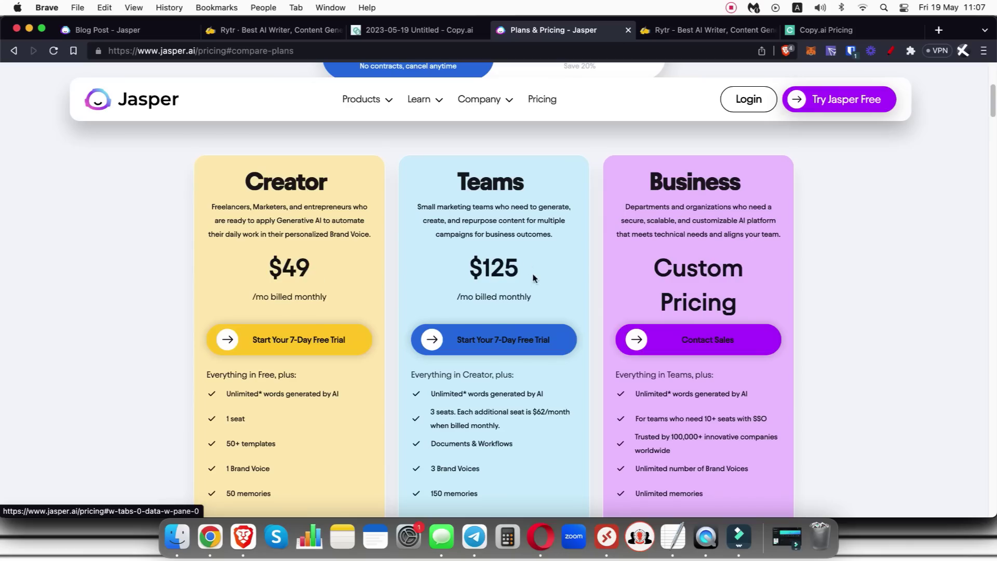
pyautogui.scroll(-1, 570, 274)
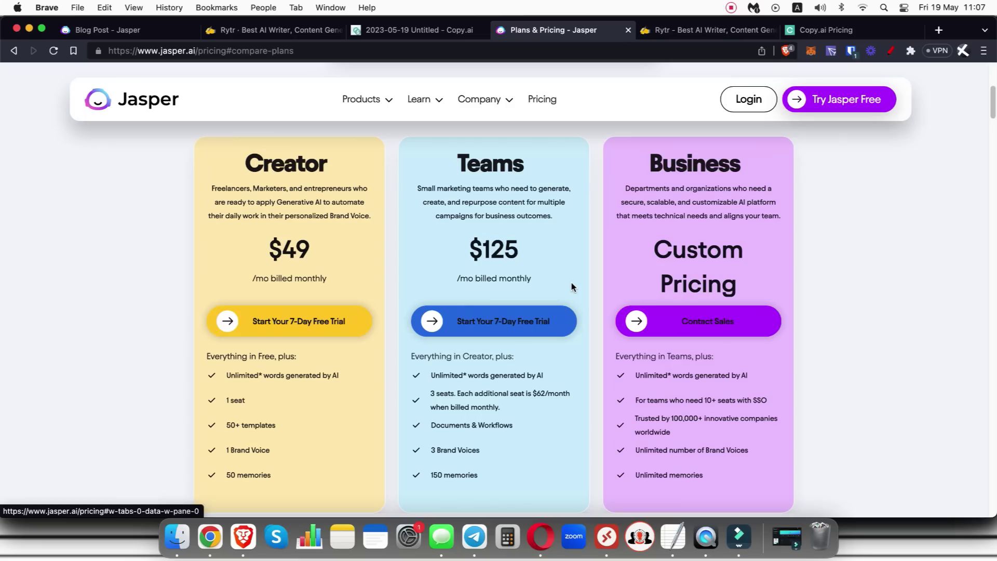
pyautogui.scroll(-1, 572, 286)
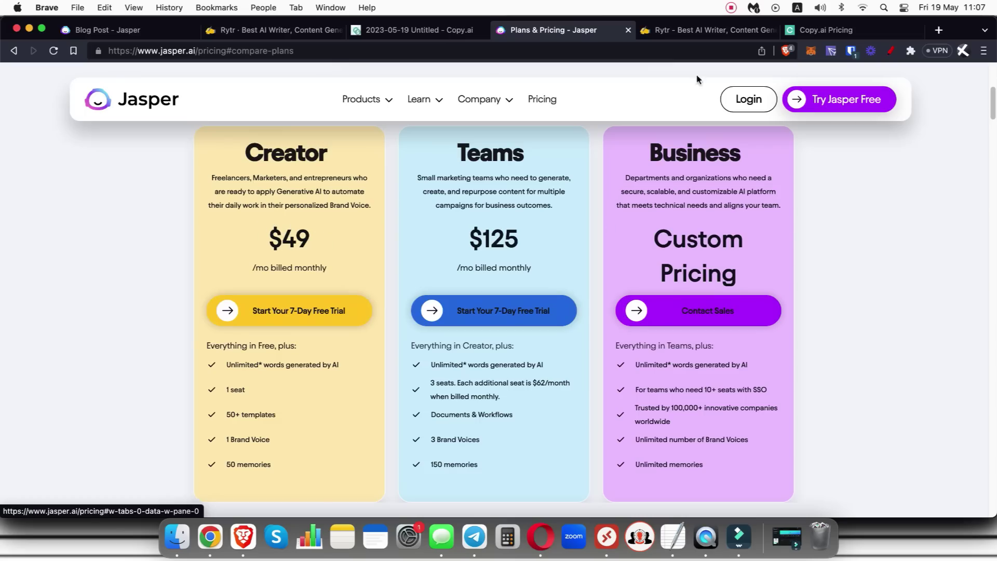
pyautogui.click(417, 27)
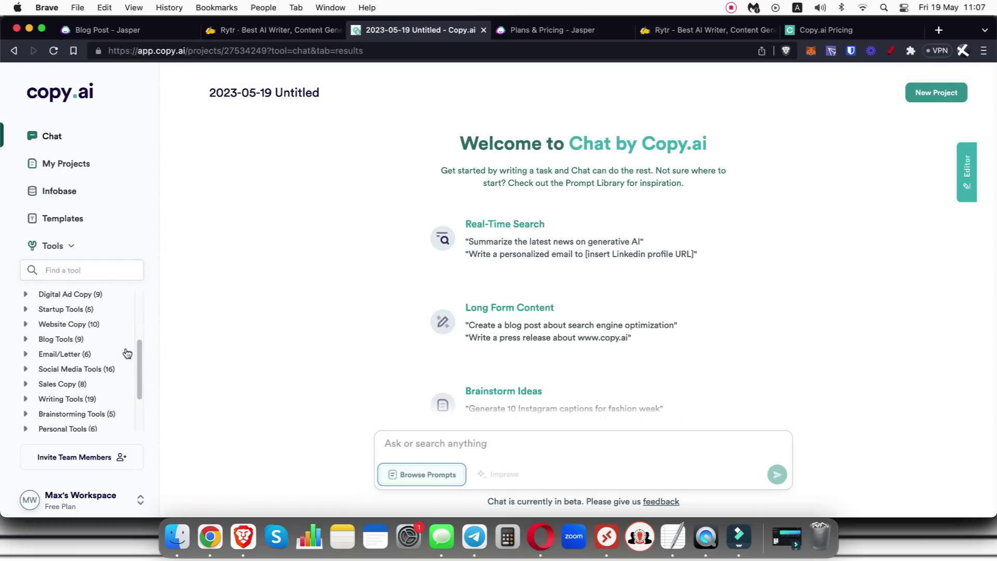
# Step: Scroll through Copy.ai's tool categories and expand Blog Tools
pyautogui.scroll(2, 139, 338)
pyautogui.scroll(3, 140, 338)
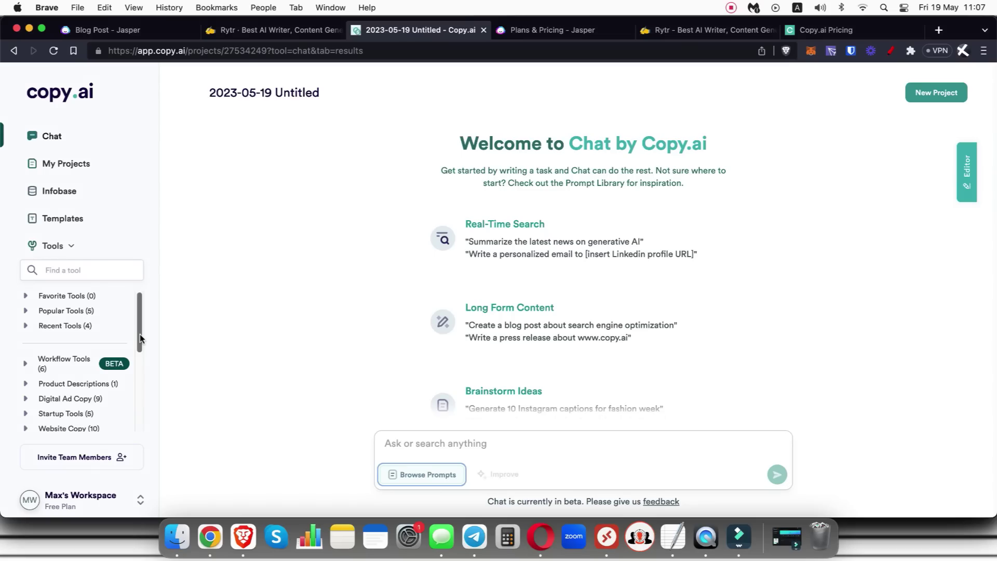
pyautogui.scroll(-1, 139, 338)
pyautogui.scroll(-1, 140, 338)
pyautogui.scroll(-1, 140, 338)
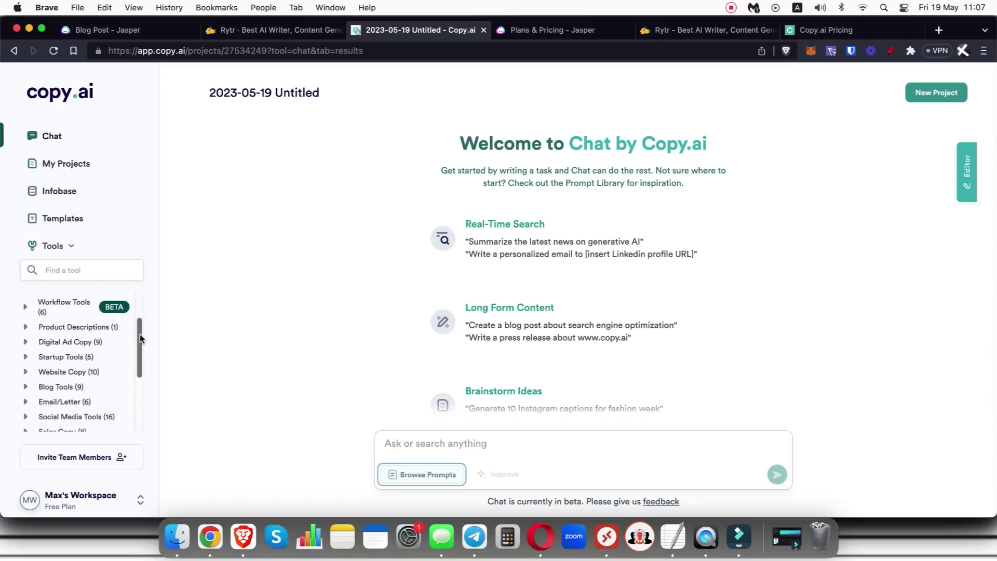
pyautogui.scroll(-1, 140, 339)
pyautogui.scroll(-2, 139, 338)
pyautogui.scroll(-1, 139, 338)
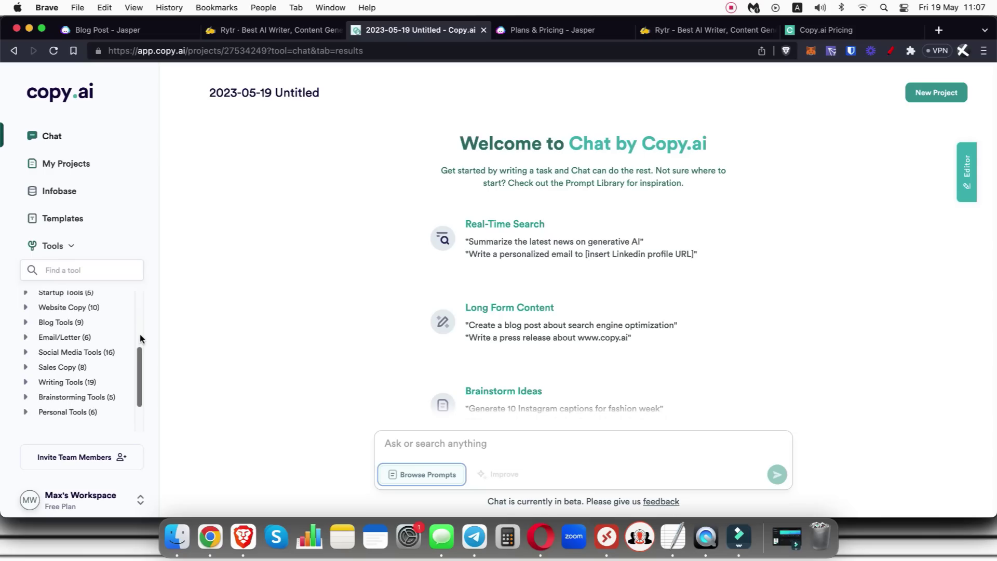
pyautogui.scroll(-1, 140, 338)
pyautogui.scroll(-1, 139, 338)
pyautogui.scroll(-1, 140, 338)
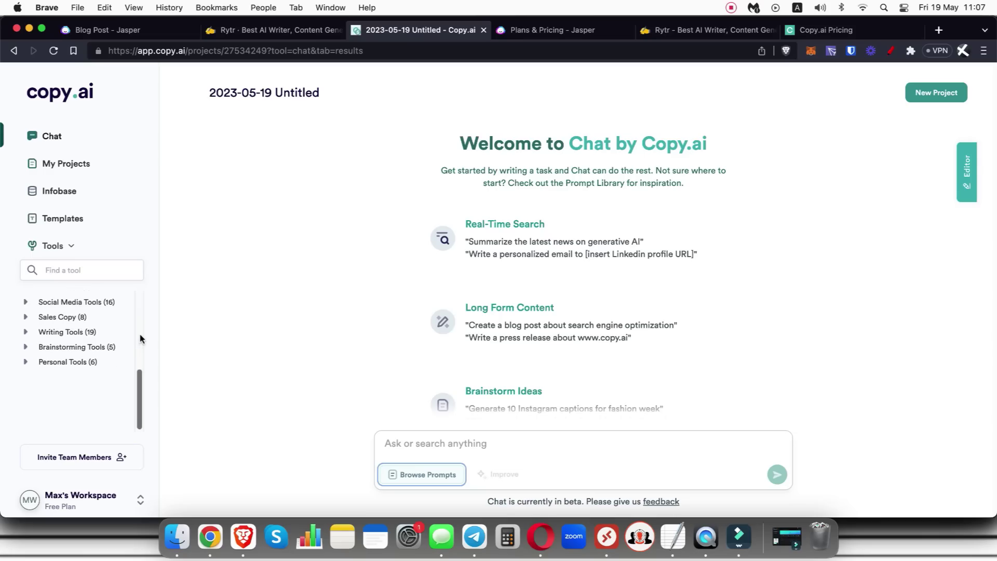
pyautogui.scroll(4, 139, 338)
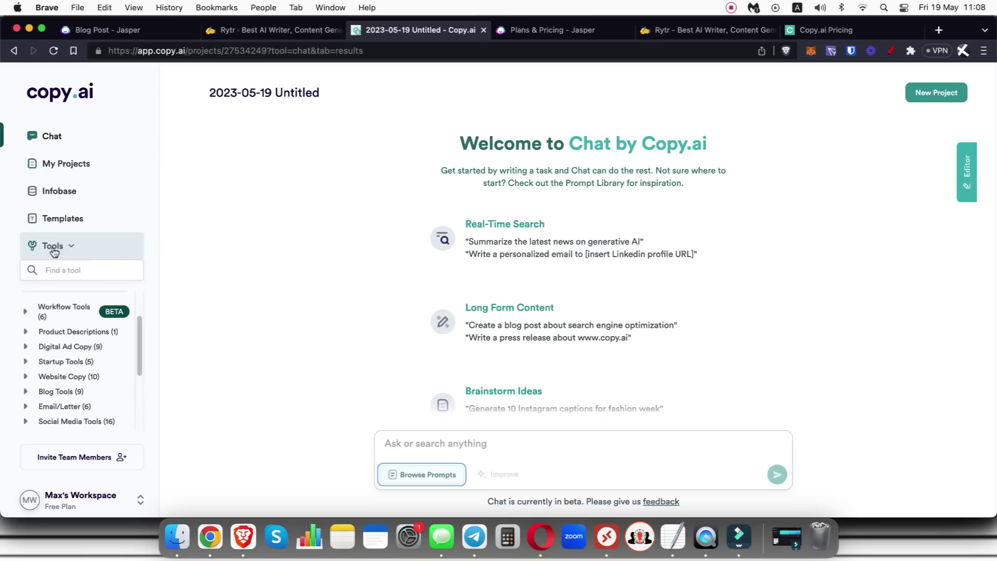
pyautogui.scroll(-1, 84, 335)
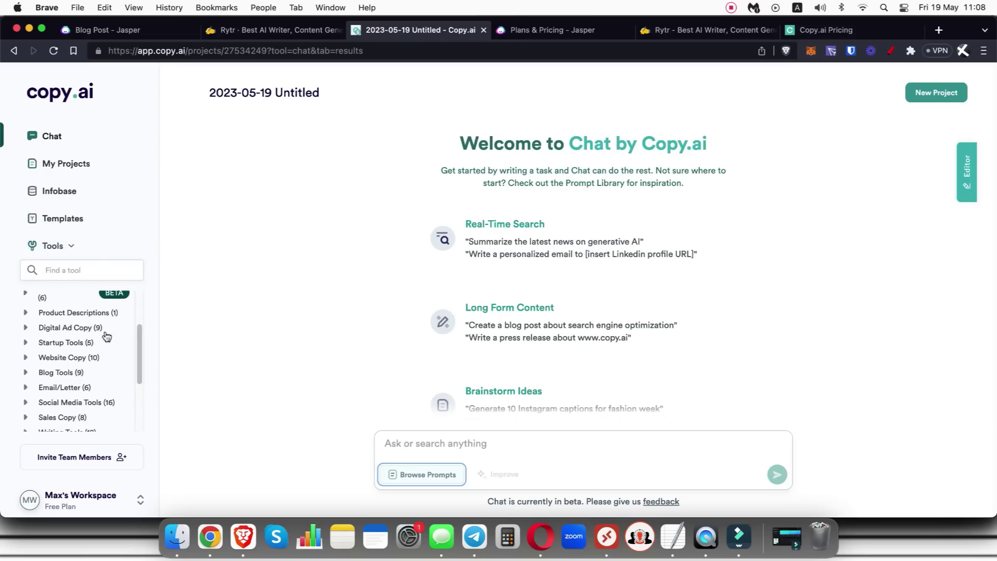
pyautogui.scroll(-1, 121, 339)
pyautogui.scroll(1, 122, 338)
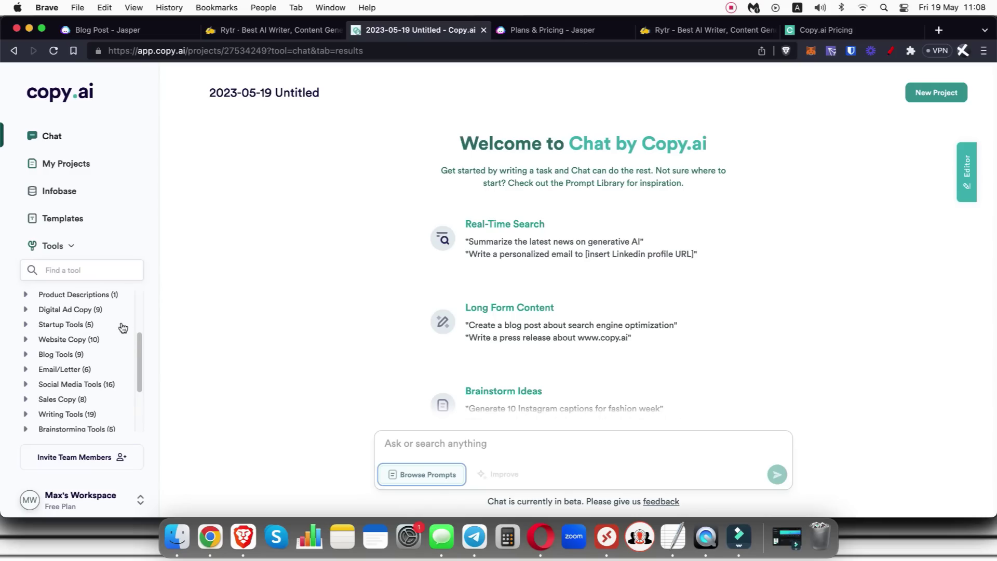
pyautogui.scroll(-1, 122, 337)
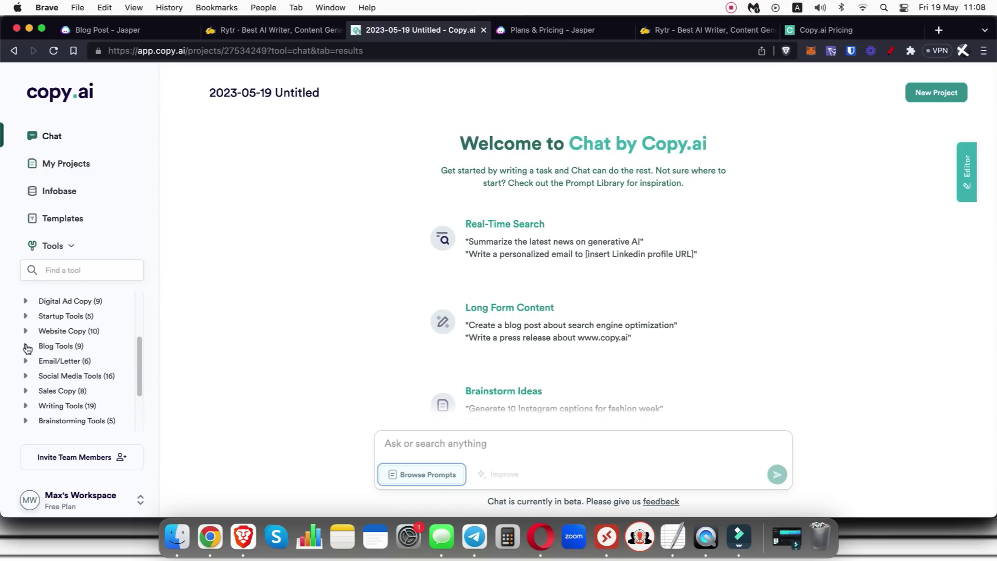
pyautogui.click(26, 346)
# Step: Expand the Website Copy and Social Media Tools categories
pyautogui.scroll(-3, 110, 337)
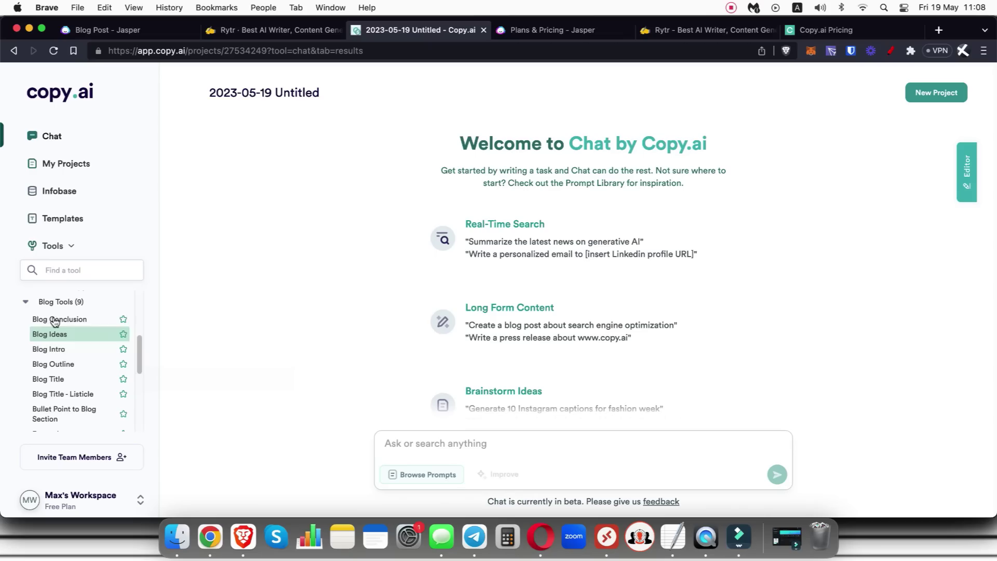
pyautogui.scroll(1, 43, 306)
pyautogui.click(24, 307)
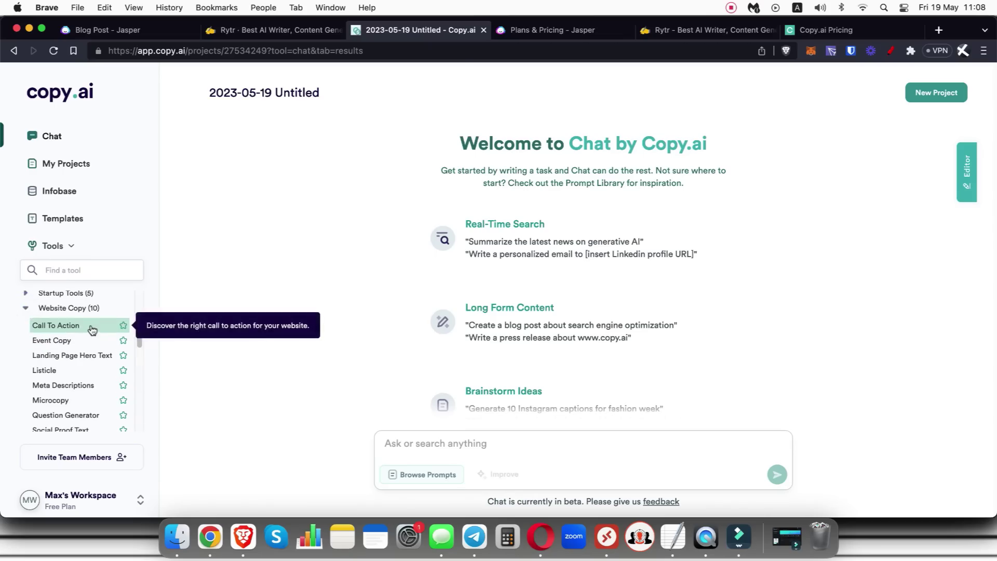
pyautogui.scroll(-5, 86, 346)
pyautogui.scroll(-5, 80, 353)
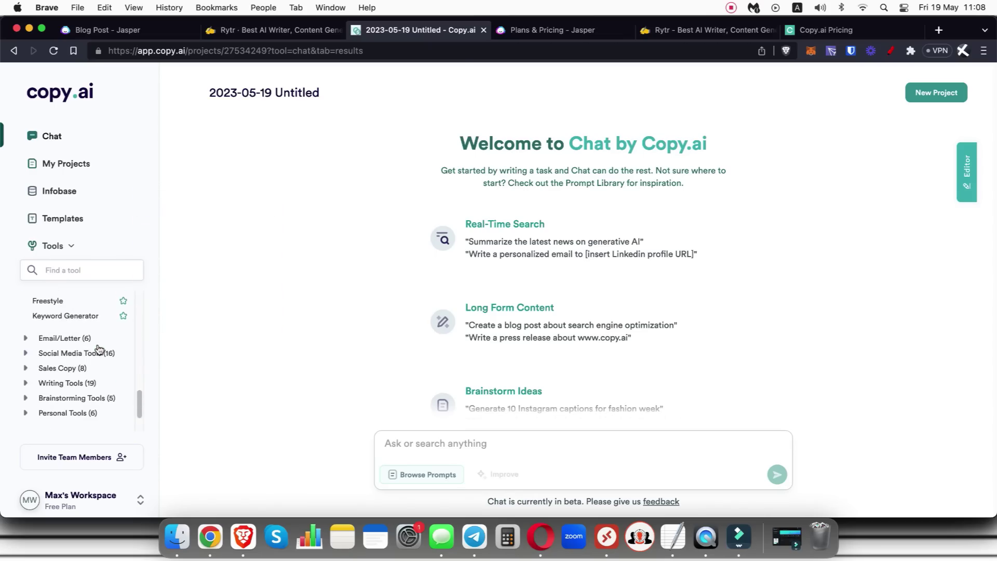
pyautogui.click(27, 338)
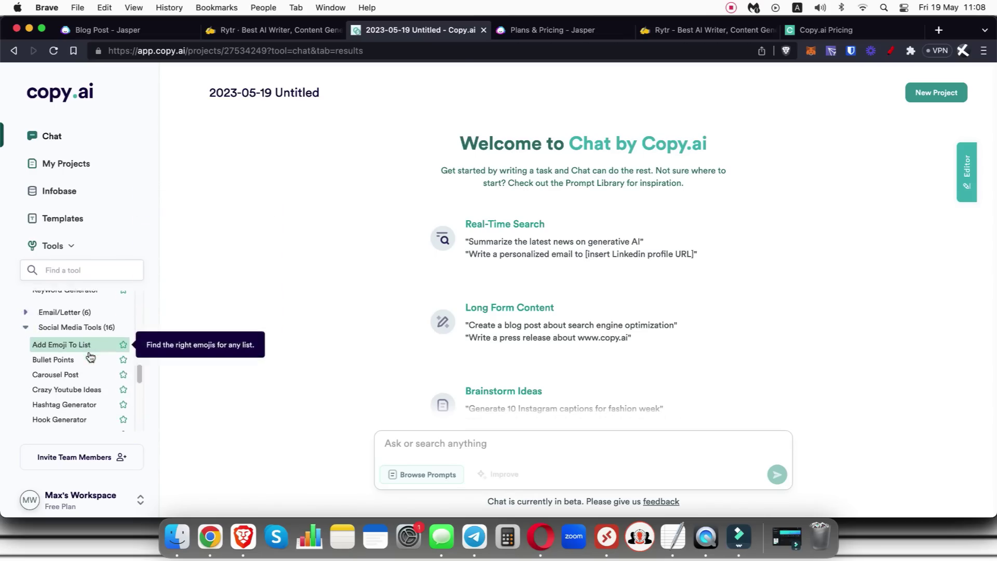
# Step: Browse the Social Media Tools list, then return to the top of the categories
pyautogui.scroll(-2, 86, 343)
pyautogui.scroll(-1, 93, 368)
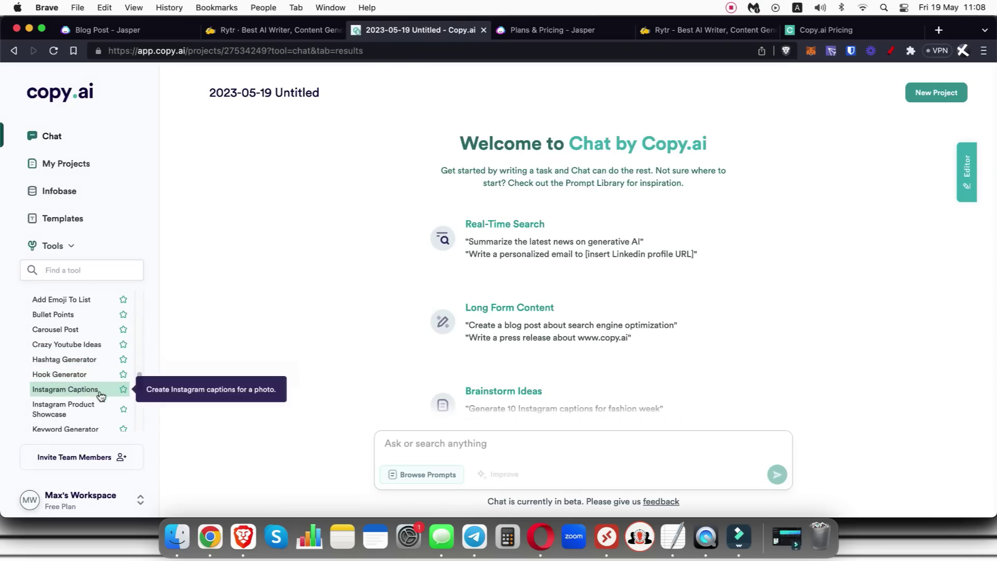
pyautogui.scroll(-1, 109, 391)
pyautogui.scroll(-1, 110, 391)
pyautogui.scroll(-4, 110, 387)
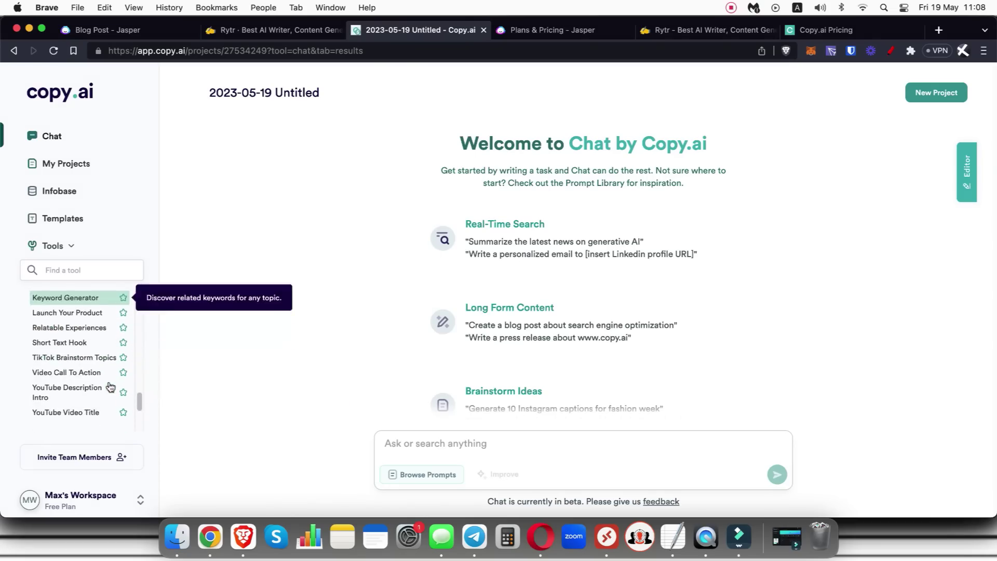
pyautogui.scroll(-3, 111, 371)
pyautogui.scroll(-1, 110, 371)
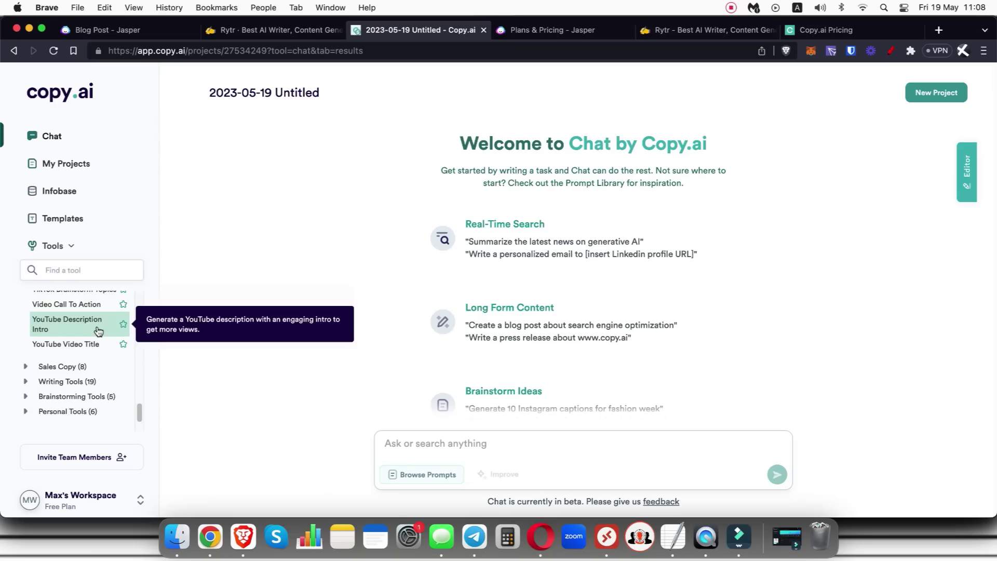
pyautogui.scroll(1, 111, 353)
pyautogui.scroll(1, 111, 349)
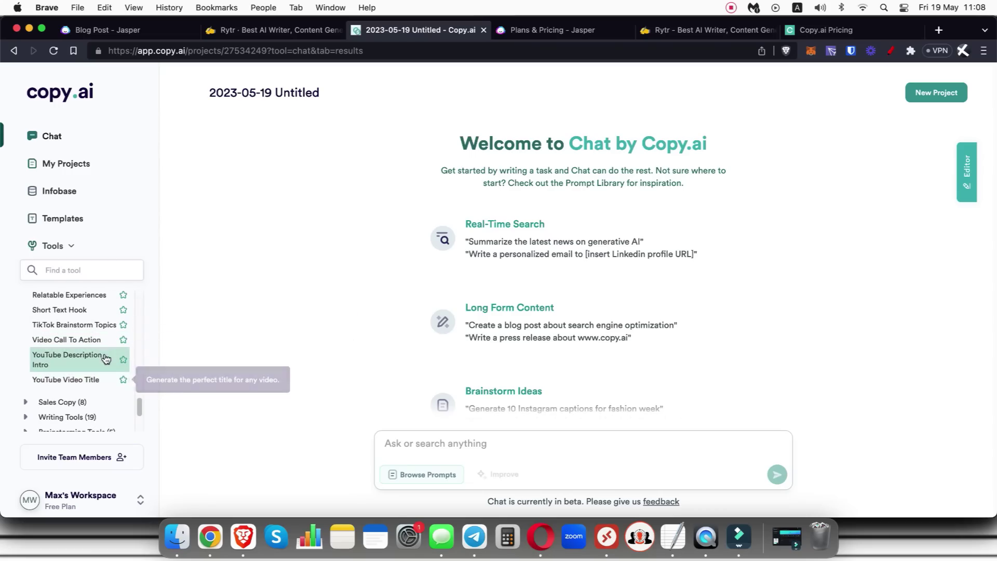
pyautogui.scroll(1, 107, 345)
pyautogui.scroll(1, 97, 330)
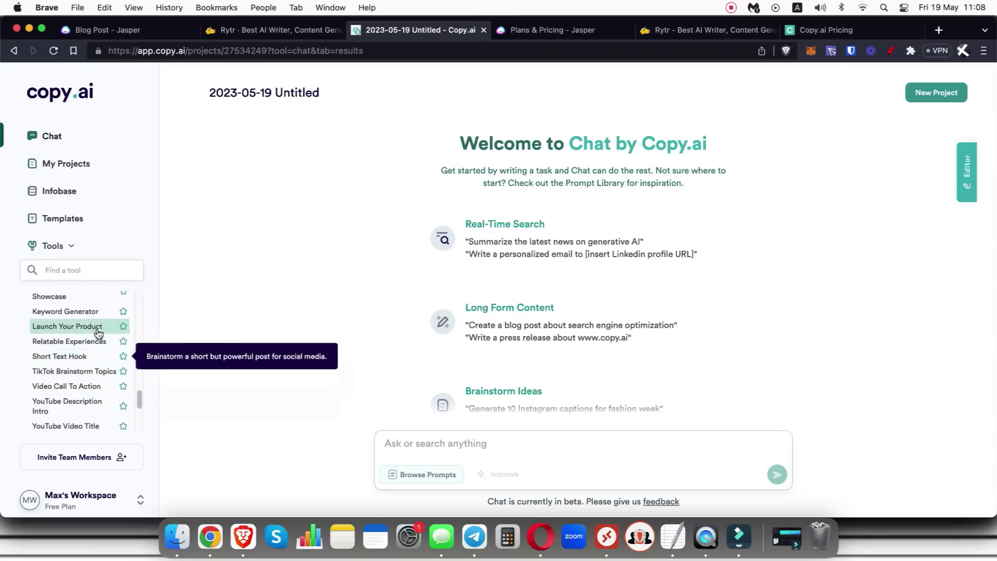
pyautogui.scroll(1, 100, 329)
pyautogui.scroll(2, 102, 326)
pyautogui.scroll(10, 101, 324)
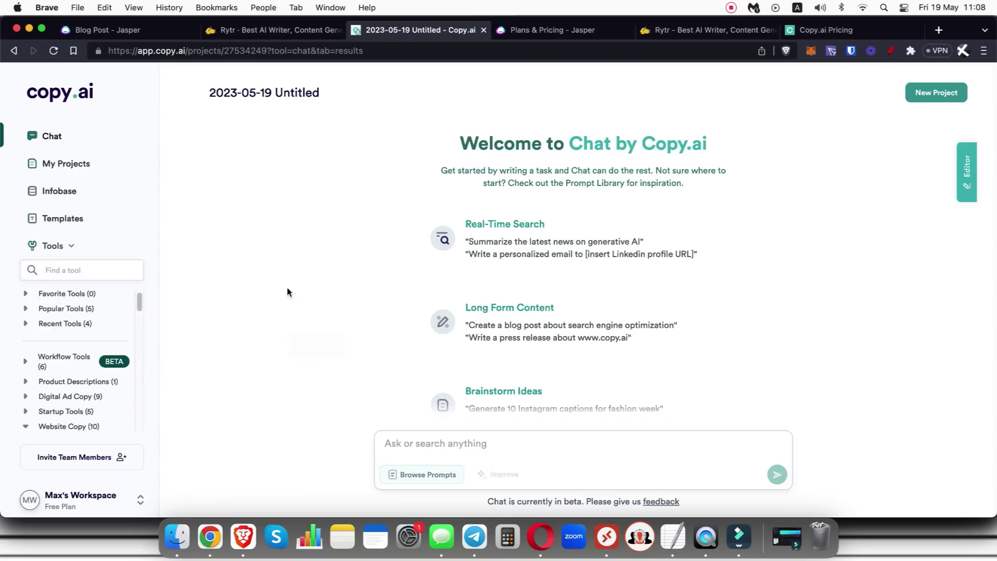
# Step: Open the 1,037-word 'Best gardening tools for summer' article and read it through to the conclusion
pyautogui.click(215, 225)
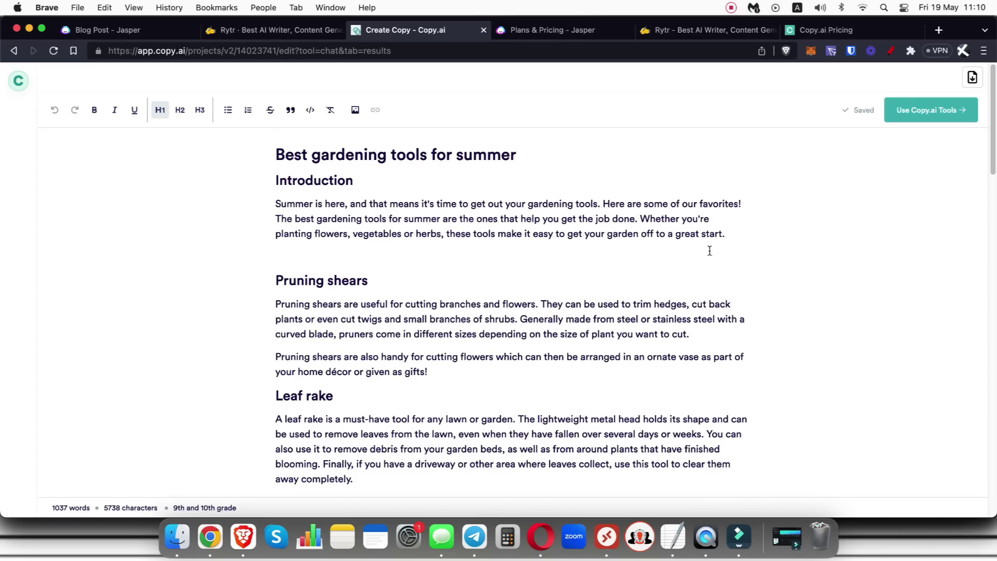
pyautogui.scroll(-10, 712, 249)
pyautogui.scroll(-10, 763, 260)
pyautogui.scroll(-5, 776, 258)
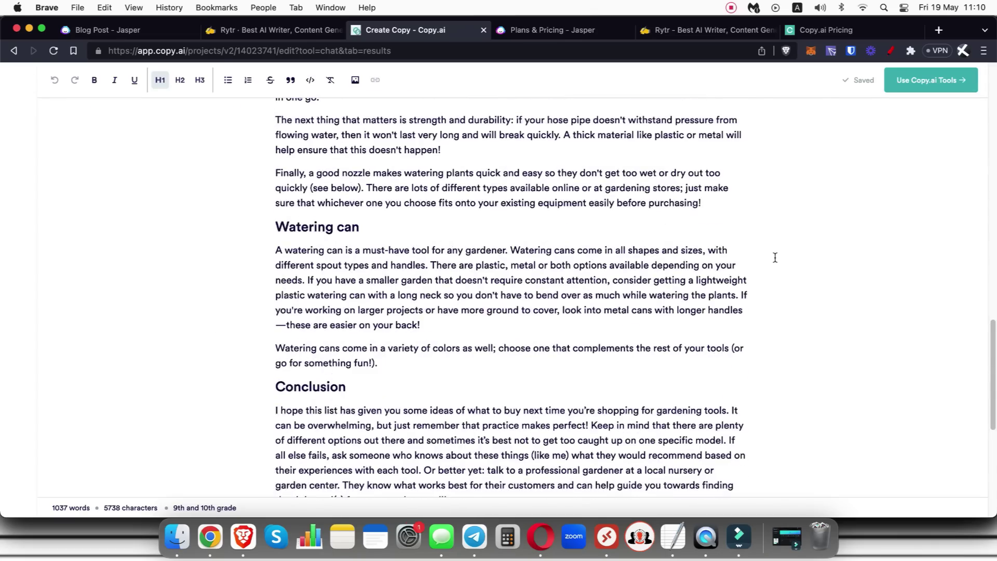
pyautogui.scroll(-5, 772, 254)
pyautogui.scroll(1, 769, 252)
pyautogui.scroll(20, 766, 250)
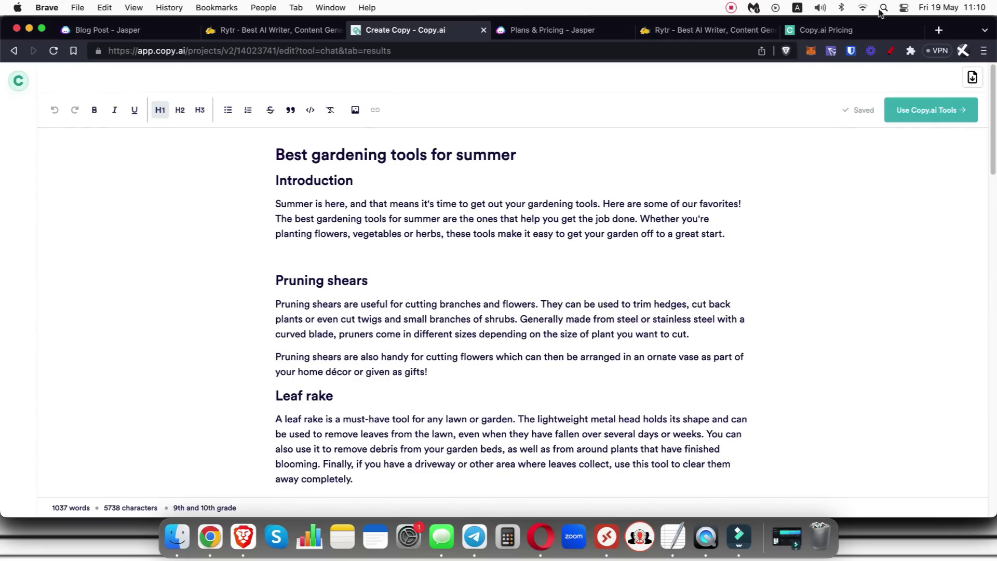
# Step: On Copy.ai's pricing page, highlight the Free plan's $0 price and 2,000 words per month
pyautogui.click(835, 29)
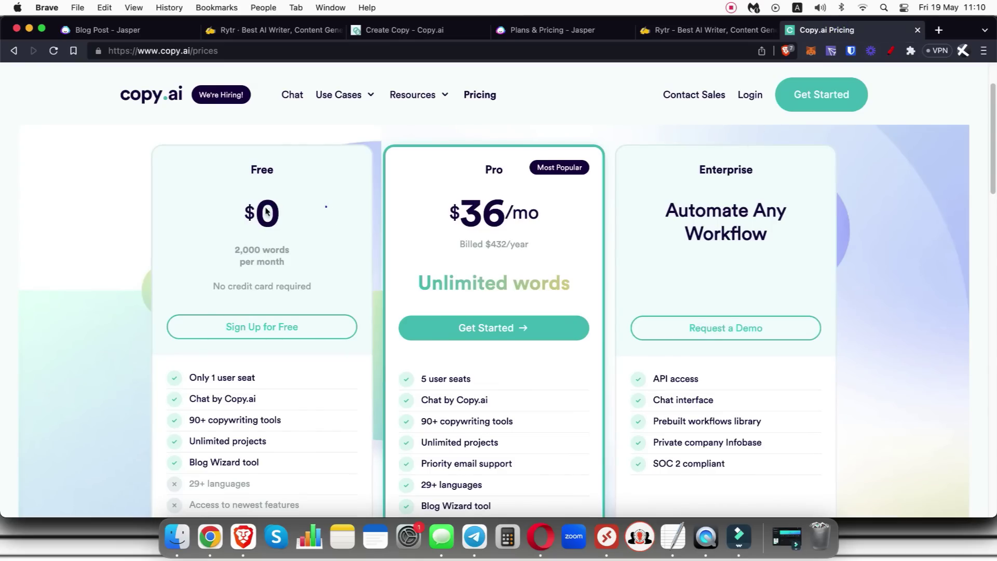
pyautogui.moveTo(325, 207); pyautogui.dragTo(207, 173)
pyautogui.click(221, 249)
pyautogui.moveTo(252, 252); pyautogui.dragTo(296, 265)
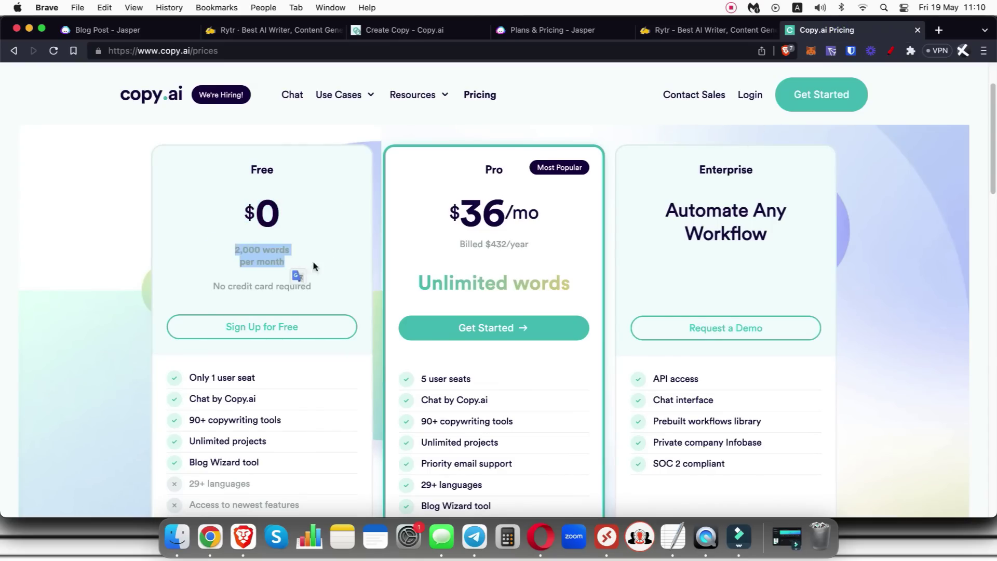
pyautogui.click(317, 261)
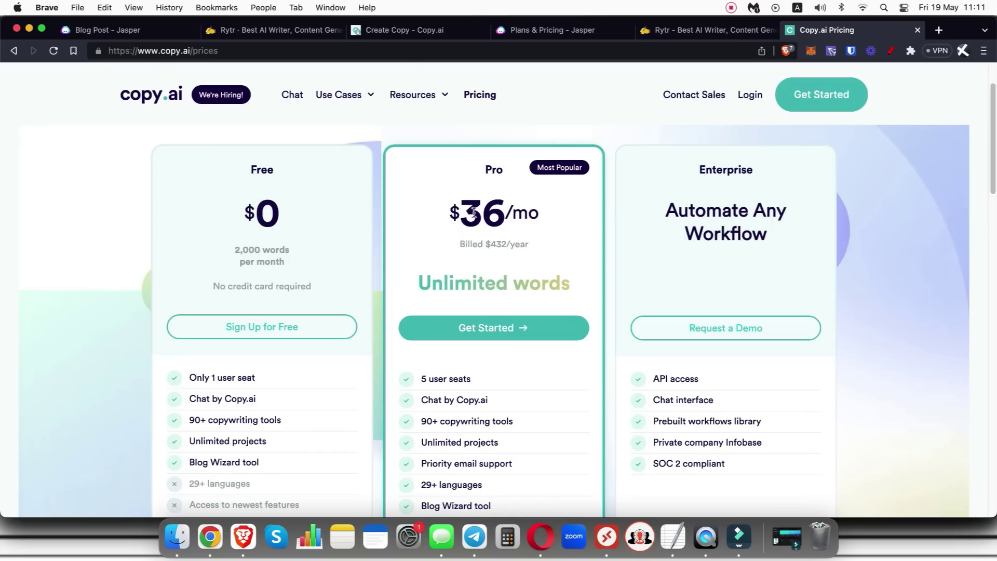
# Step: Switch Copy.ai pricing to Pay Monthly, showing Pro at $49/month
pyautogui.scroll(3, 496, 217)
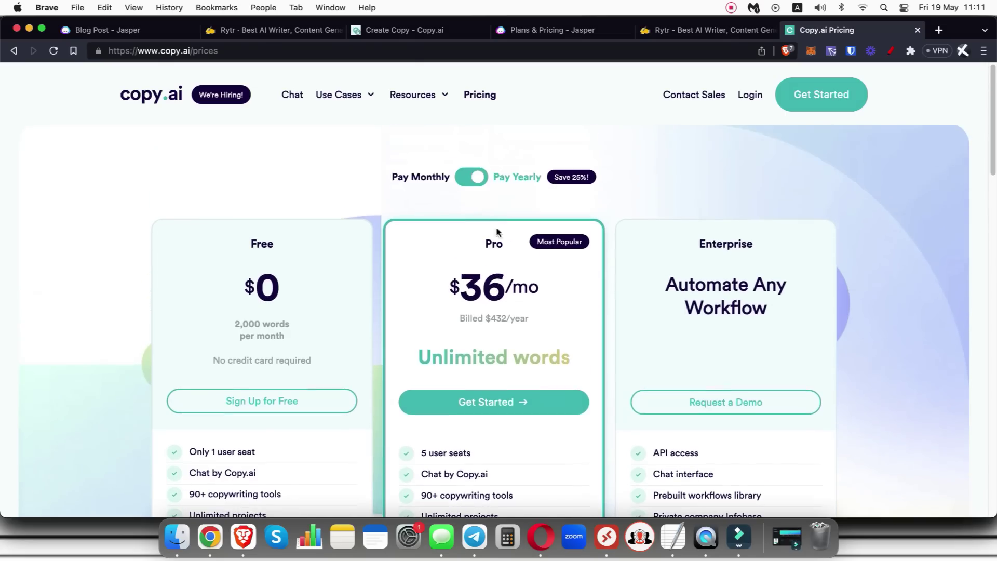
pyautogui.click(472, 176)
pyautogui.moveTo(507, 286); pyautogui.dragTo(482, 286)
pyautogui.click(584, 291)
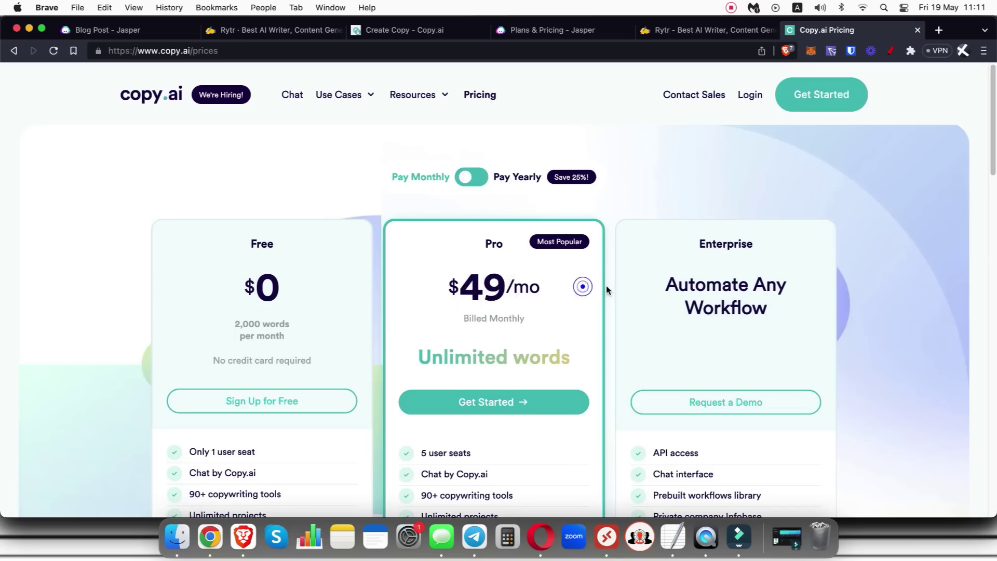
pyautogui.scroll(-3, 606, 287)
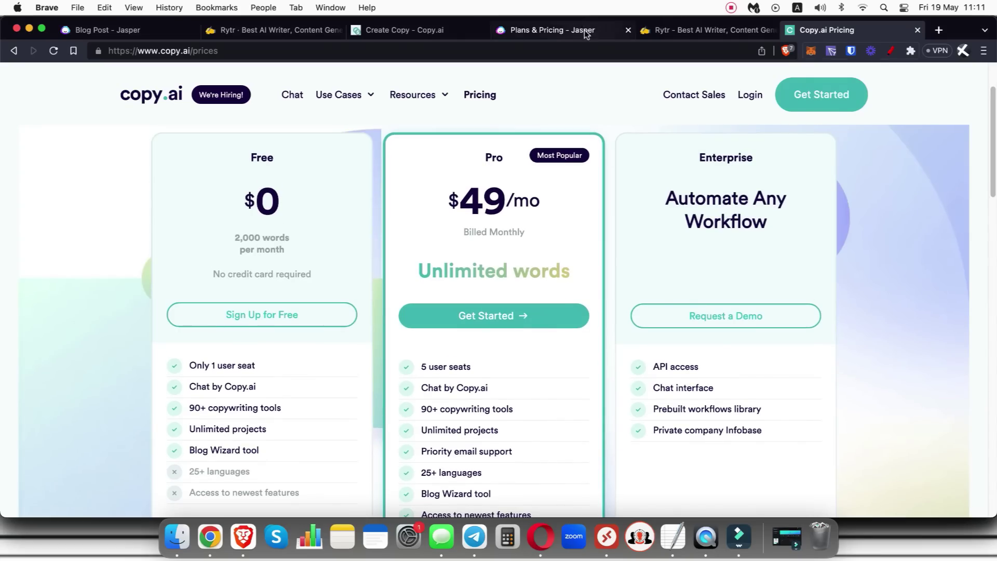
# Step: Revisit the Rytr, Copy.ai and Jasper pricing pages, then return to the Jasper blog post draft
pyautogui.click(141, 33)
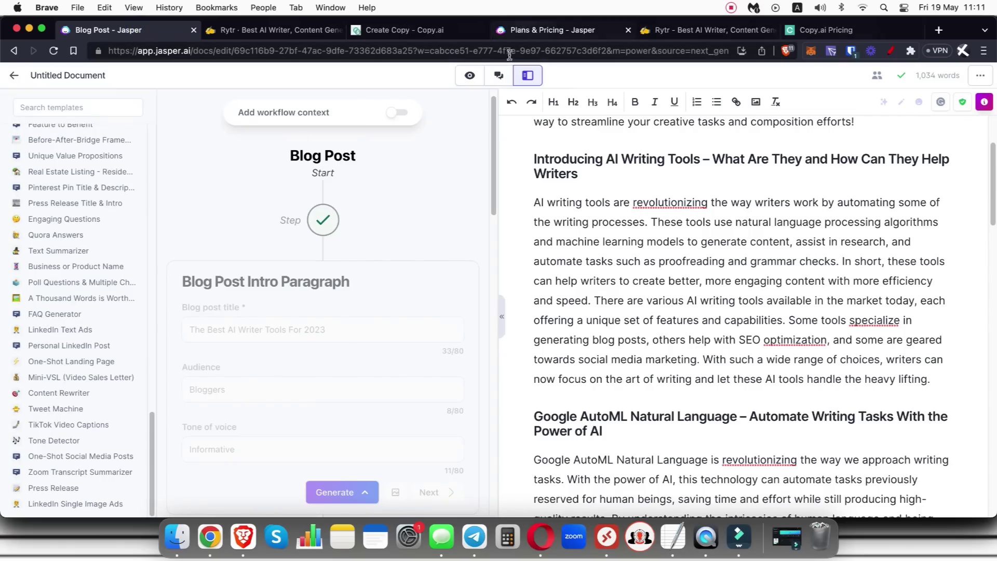
pyautogui.click(722, 32)
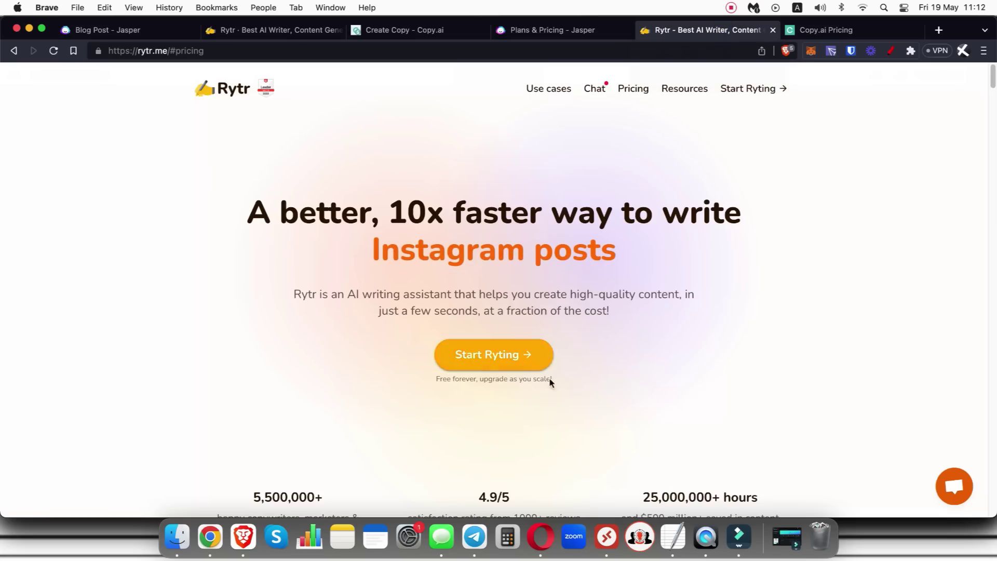
pyautogui.click(845, 31)
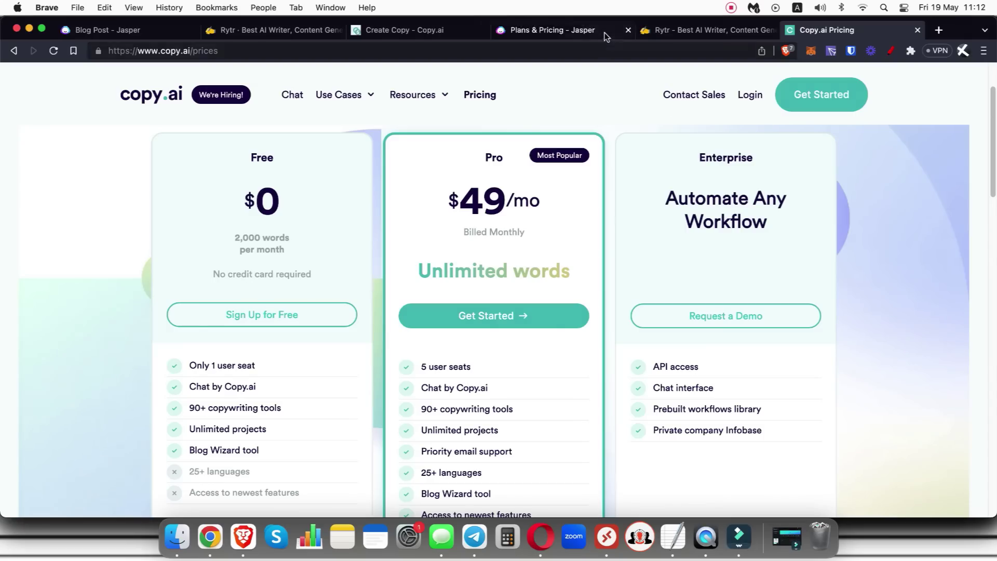
pyautogui.click(552, 30)
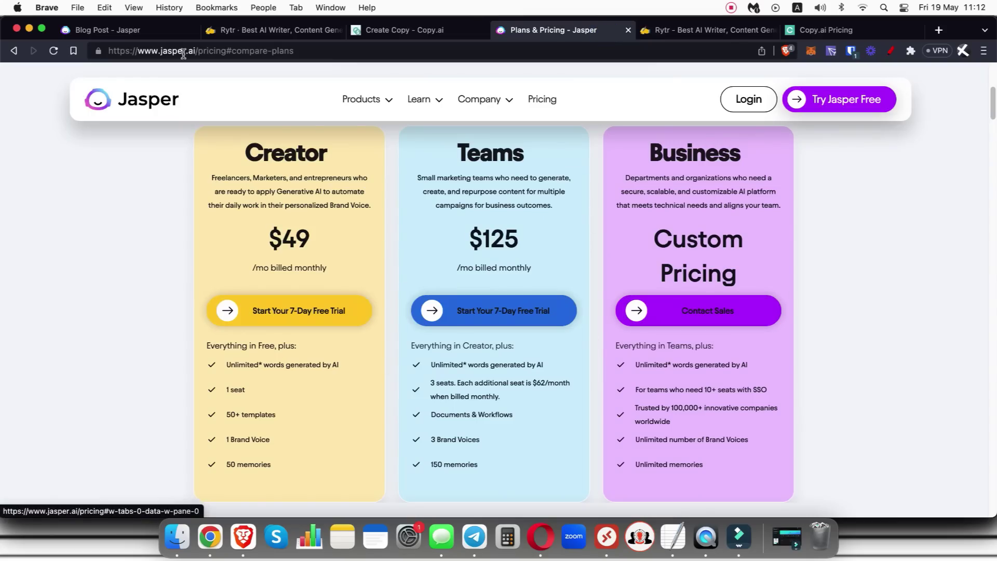
pyautogui.click(106, 30)
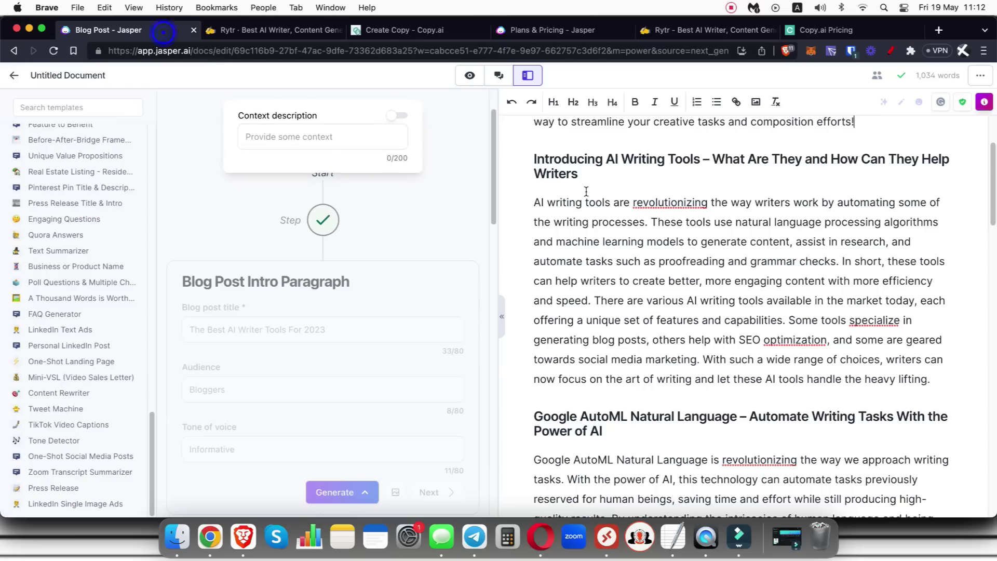
pyautogui.click(429, 186)
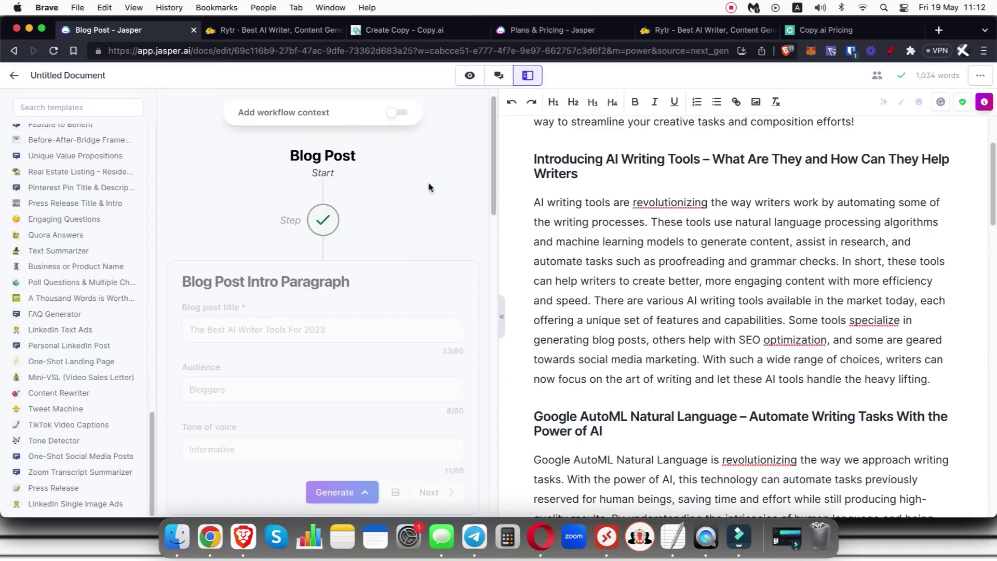